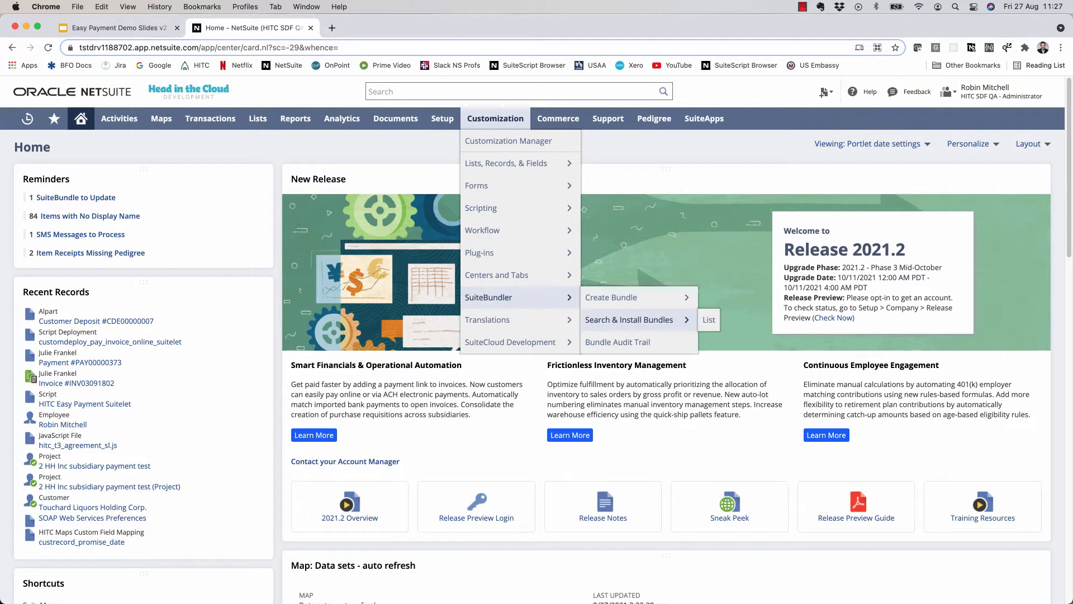
Step: Search the installable bundles for the keywords "Head in the Cloud Easy Pay"
click(629, 319)
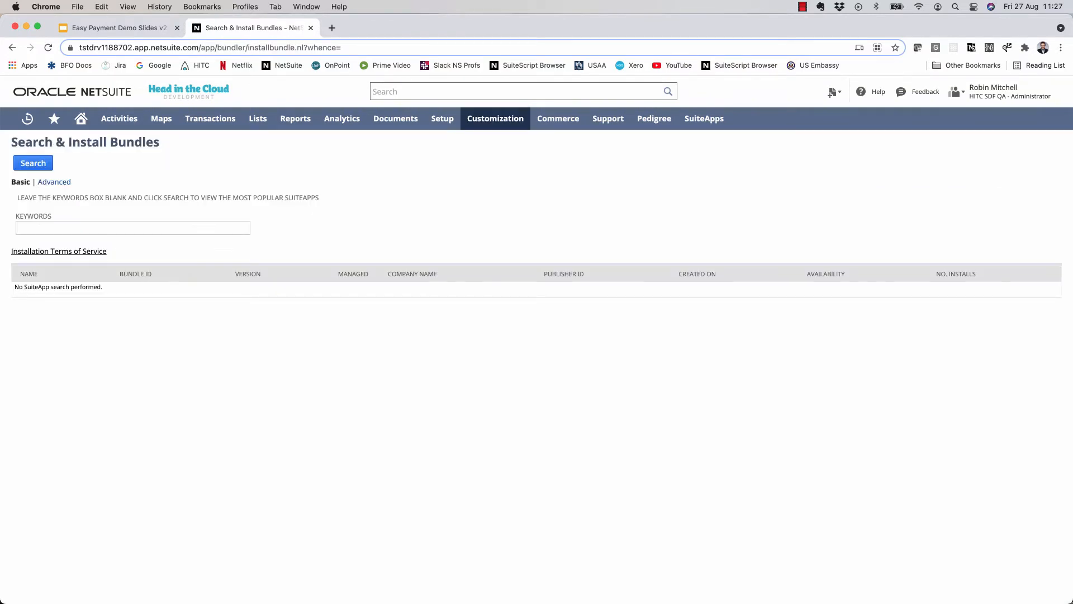
click(133, 228)
text(Head in )
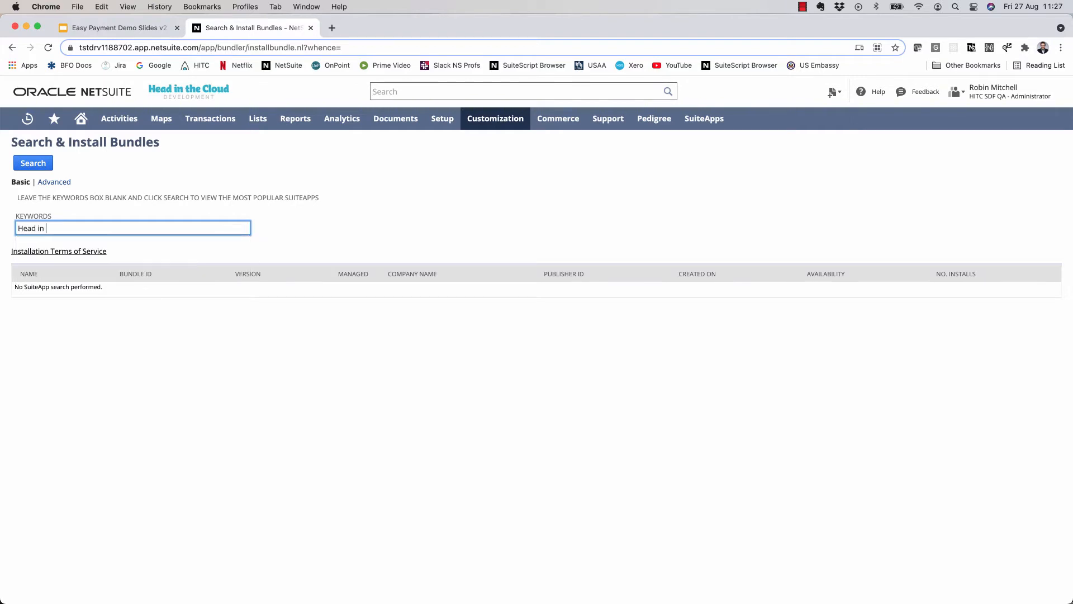
text(the Cloud Easy Pay)
key(Return)
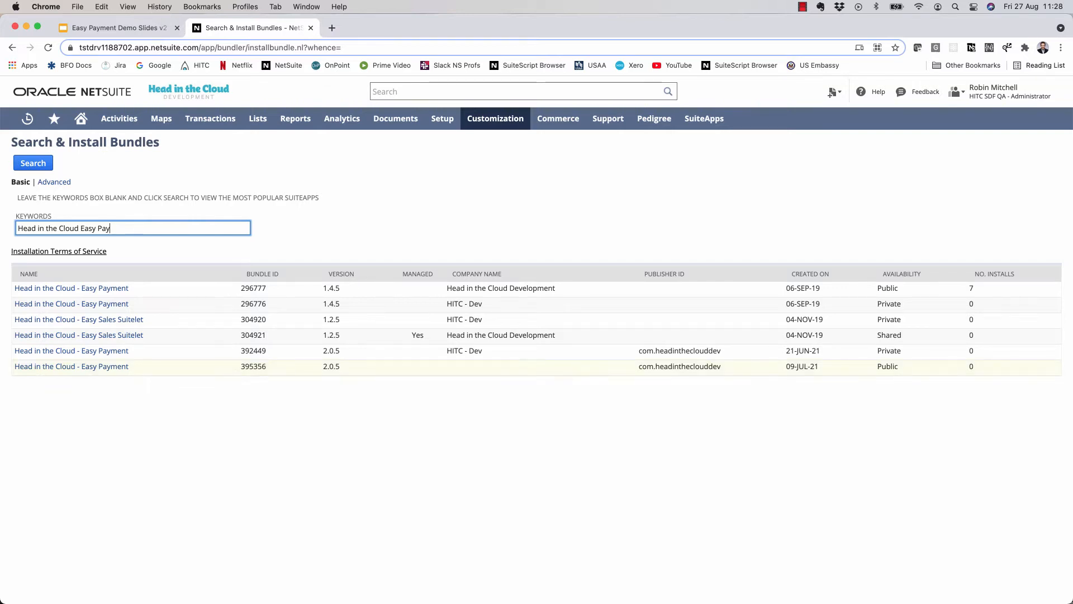
Step: Install the public Head in the Cloud - Easy Payment bundle 395356, version 2.0.5, and check its installation status
click(71, 366)
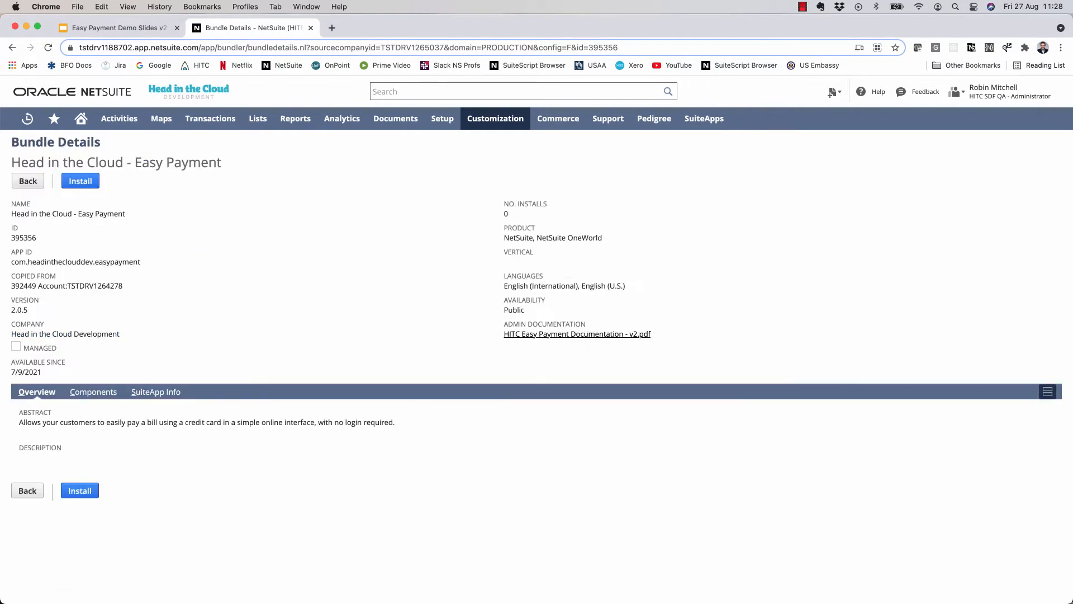
click(80, 180)
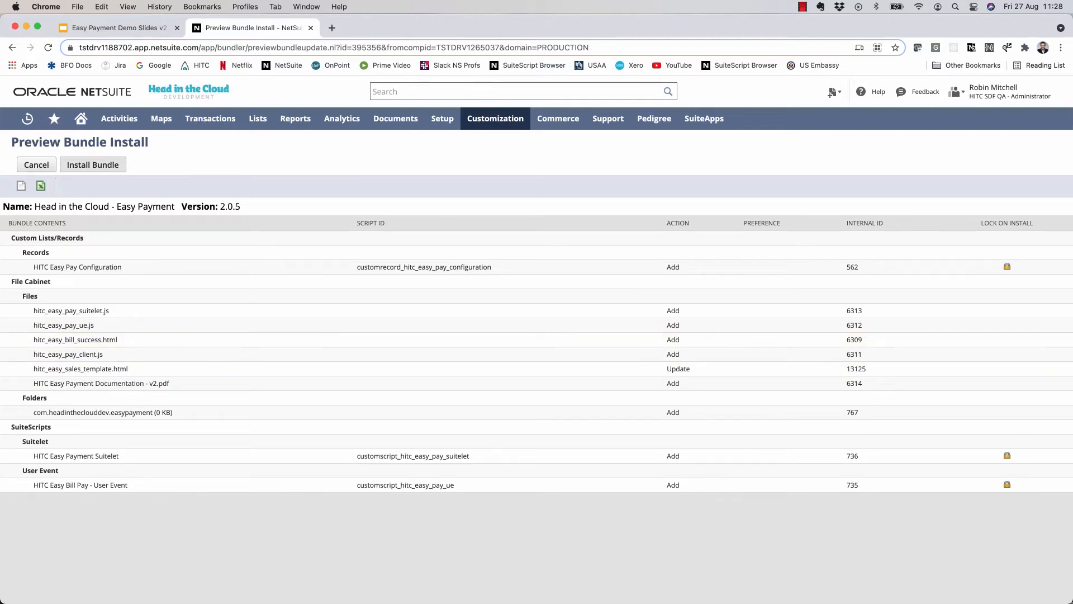
click(92, 164)
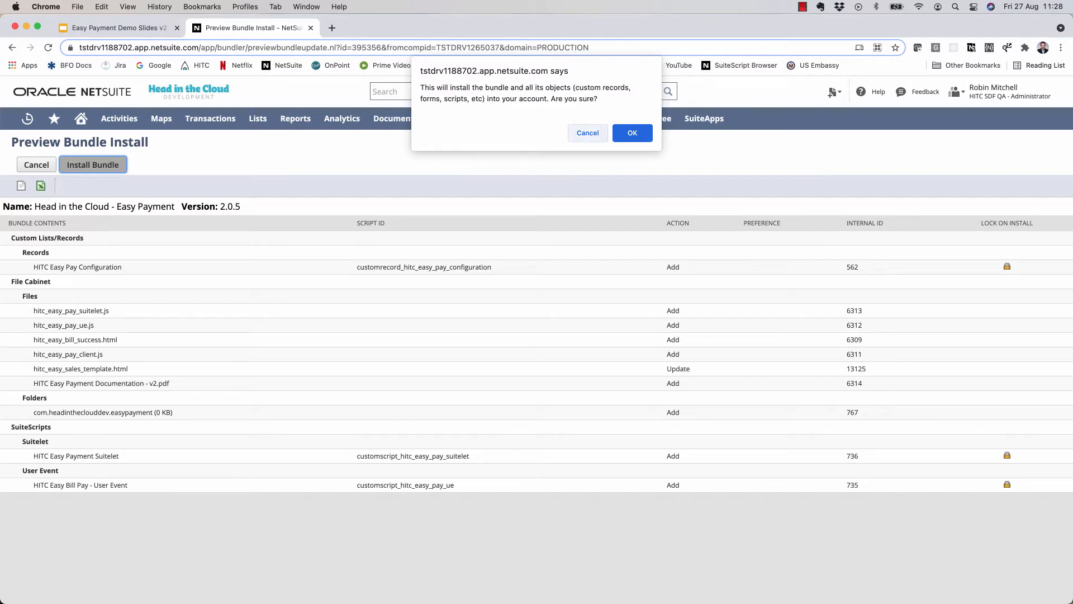
click(630, 135)
scroll(532, 397, down, 4)
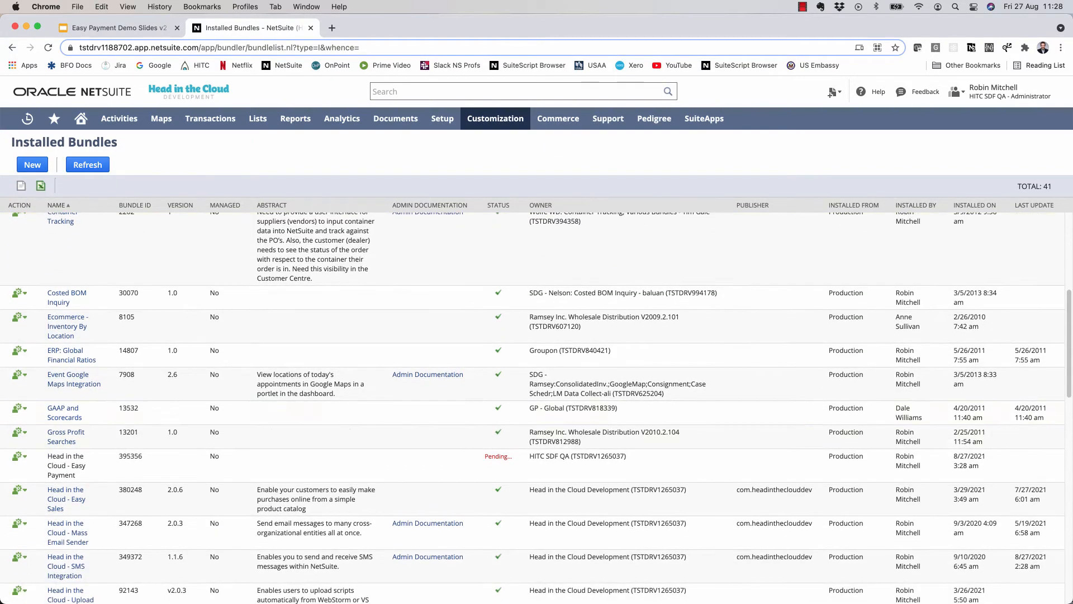
double_click(496, 456)
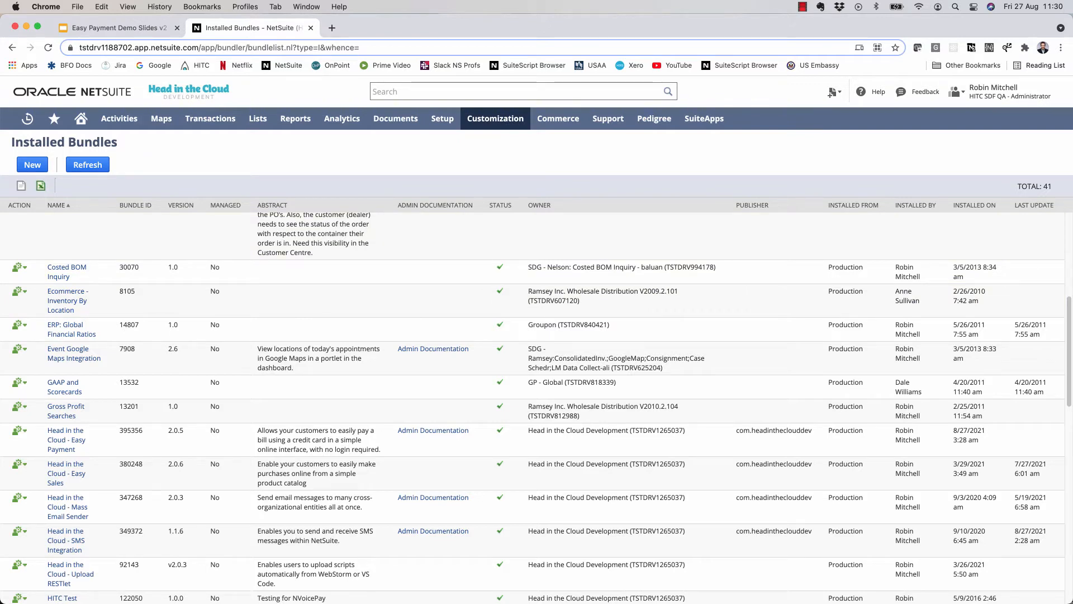
Step: Create a new HITC Easy Pay Configuration record named Default for the Honeycomb Mfg. subsidiary
mouse_move(442, 119)
mouse_move(449, 387)
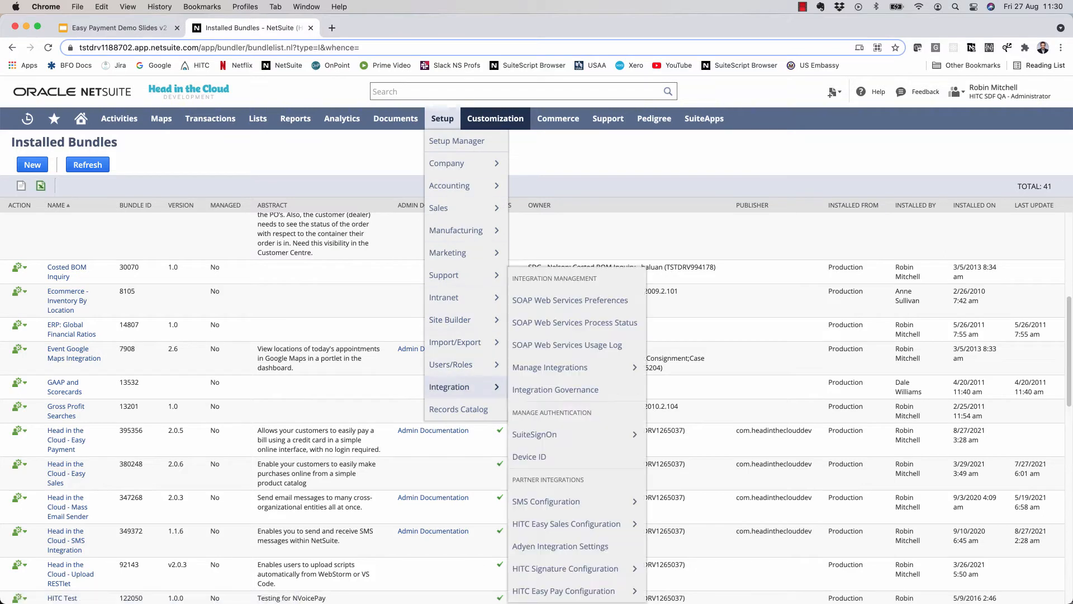
mouse_move(565, 590)
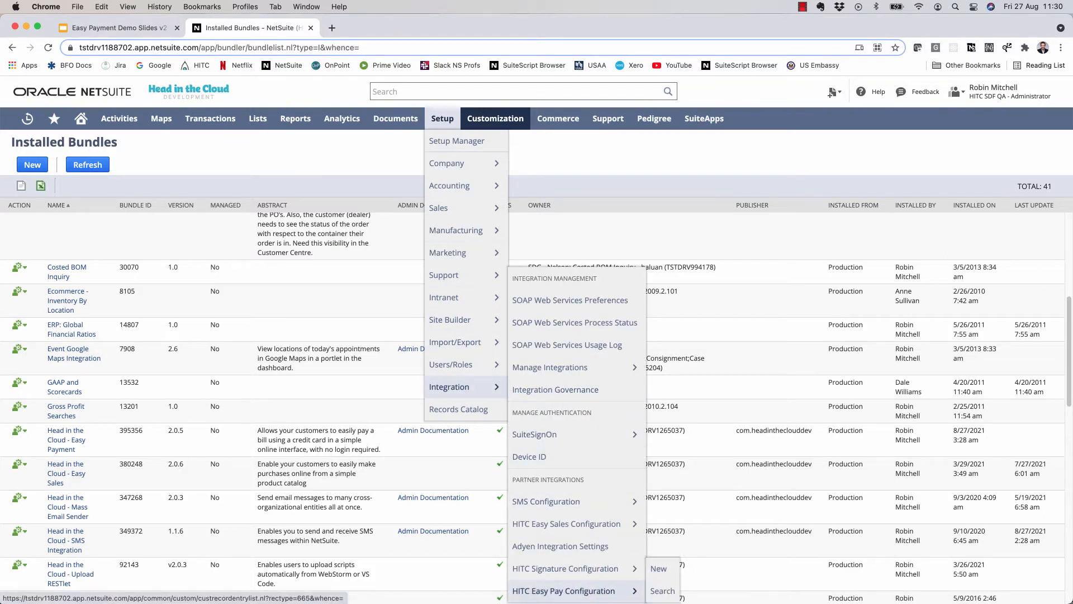
click(659, 569)
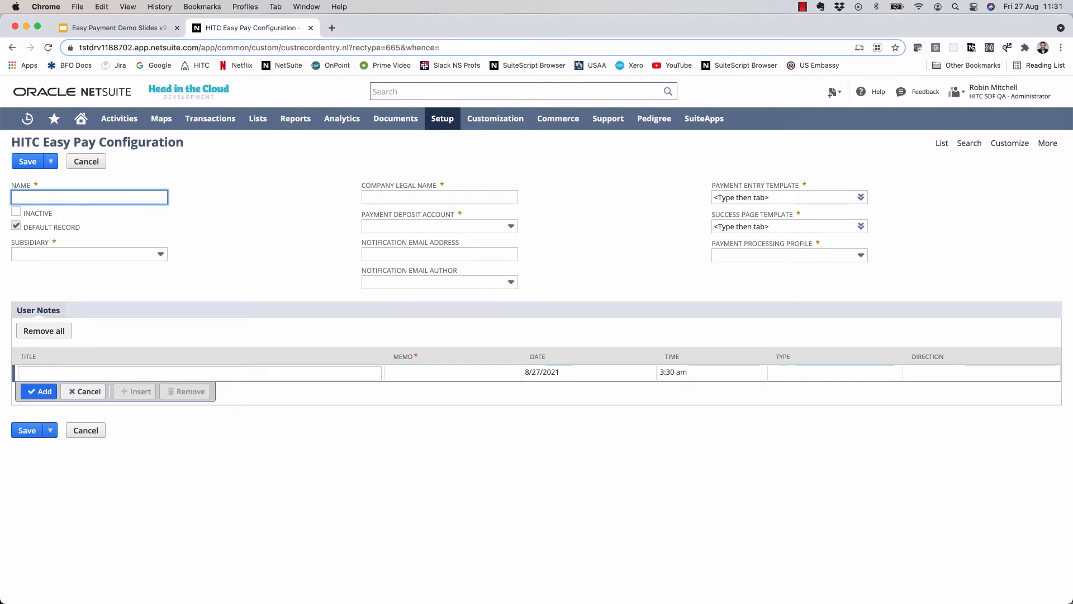
text(Default)
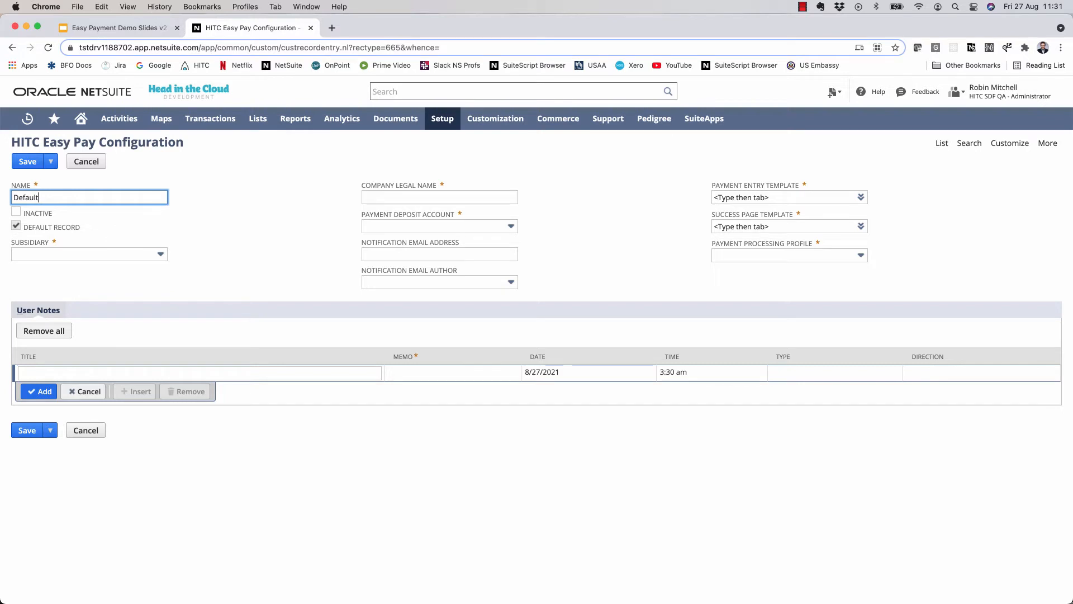
click(160, 254)
key(Return)
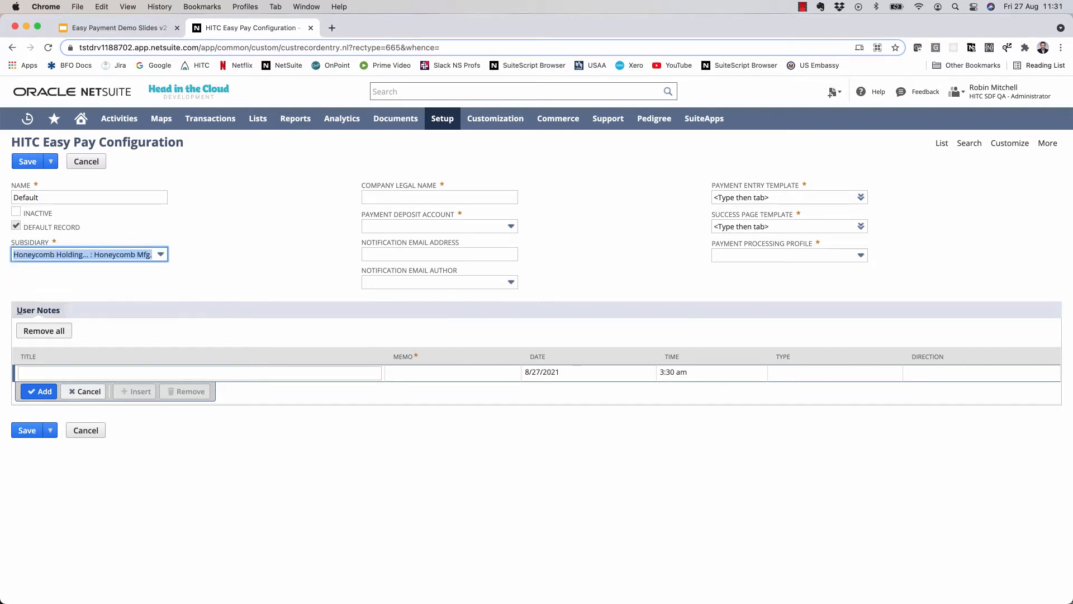
Step: Set the company legal name to HITC Honeycomb and the payment deposit account to 1090 Undeposited Funds
click(440, 197)
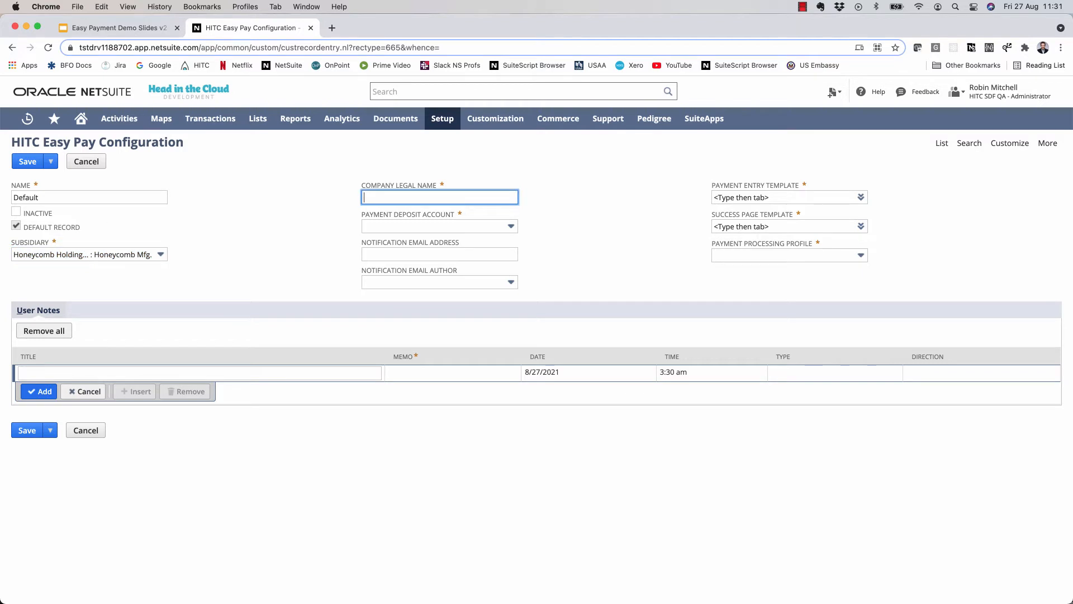
text(HITC Honey)
key(Tab)
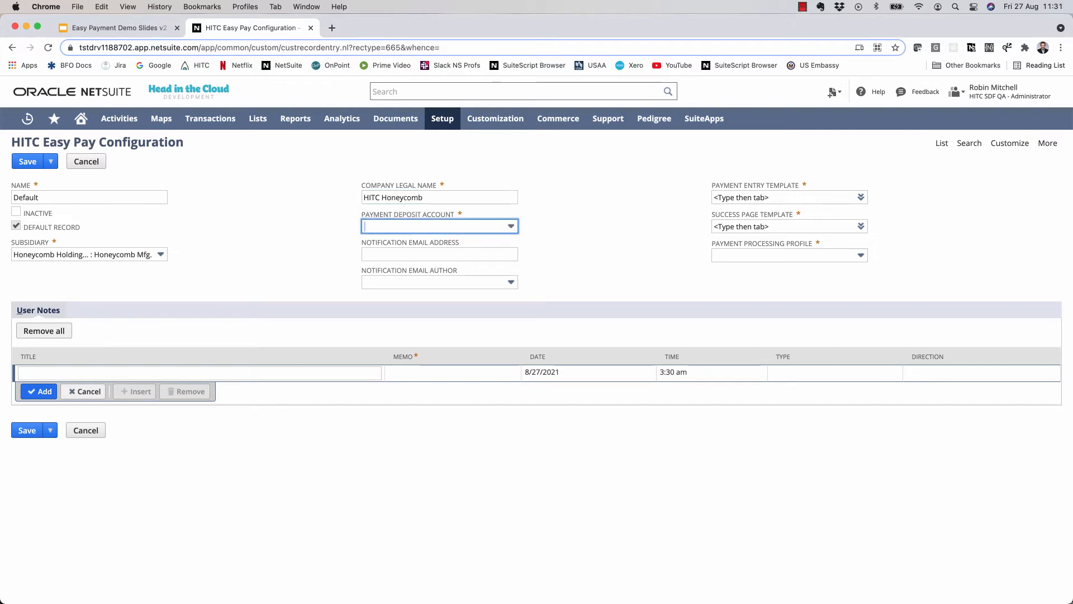
click(439, 226)
key(Down)
key(Down)
key(Down)
key(Down)
key(Down)
key(Down)
key(Down)
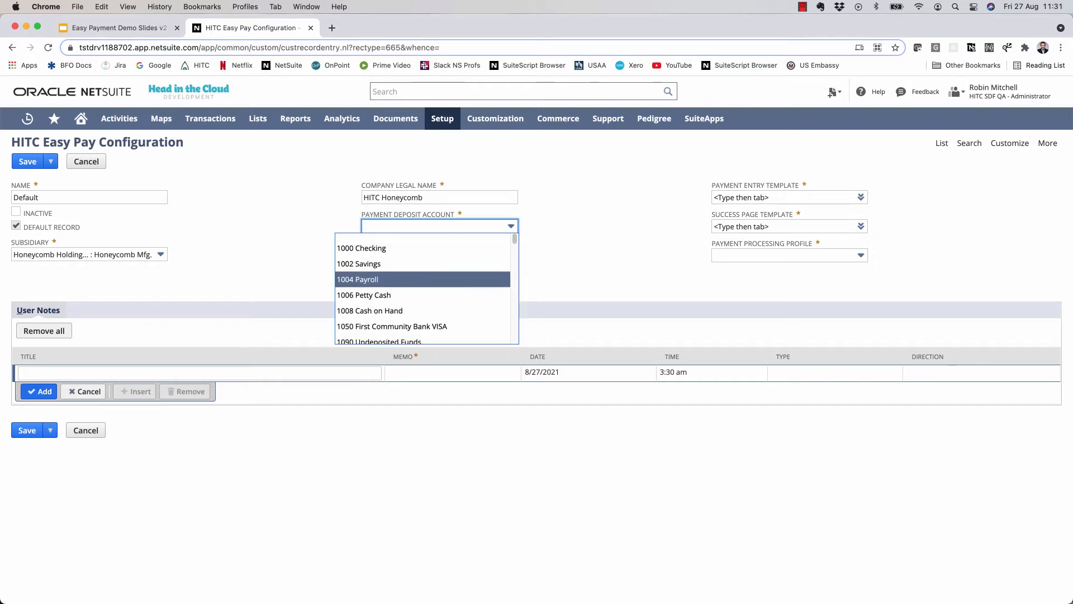
key(Tab)
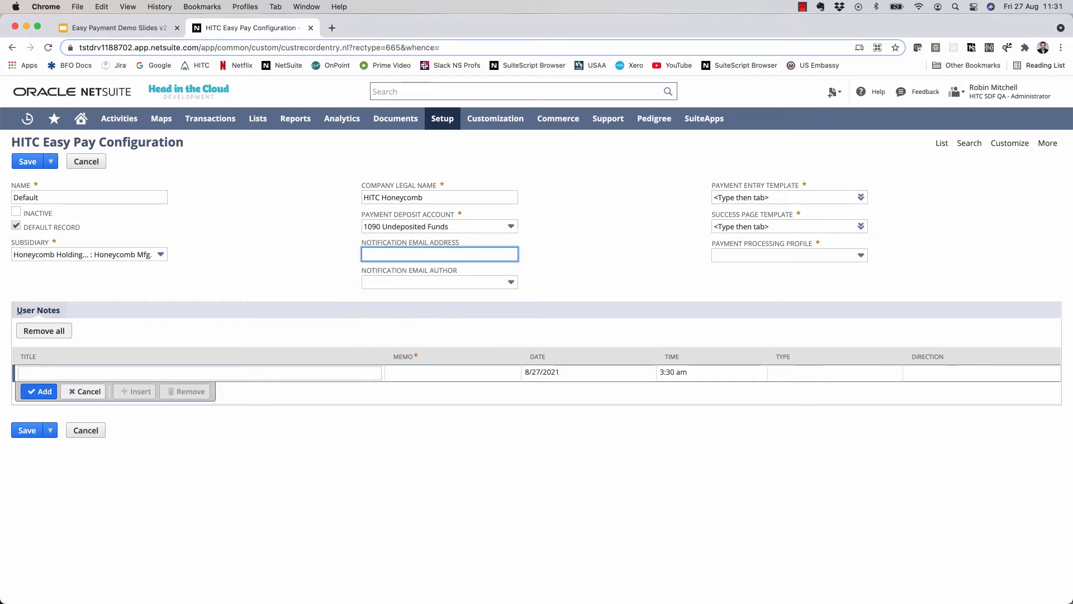
Step: Fill in the notification email address and choose the first listed employee as the notification email author
text(robbie)
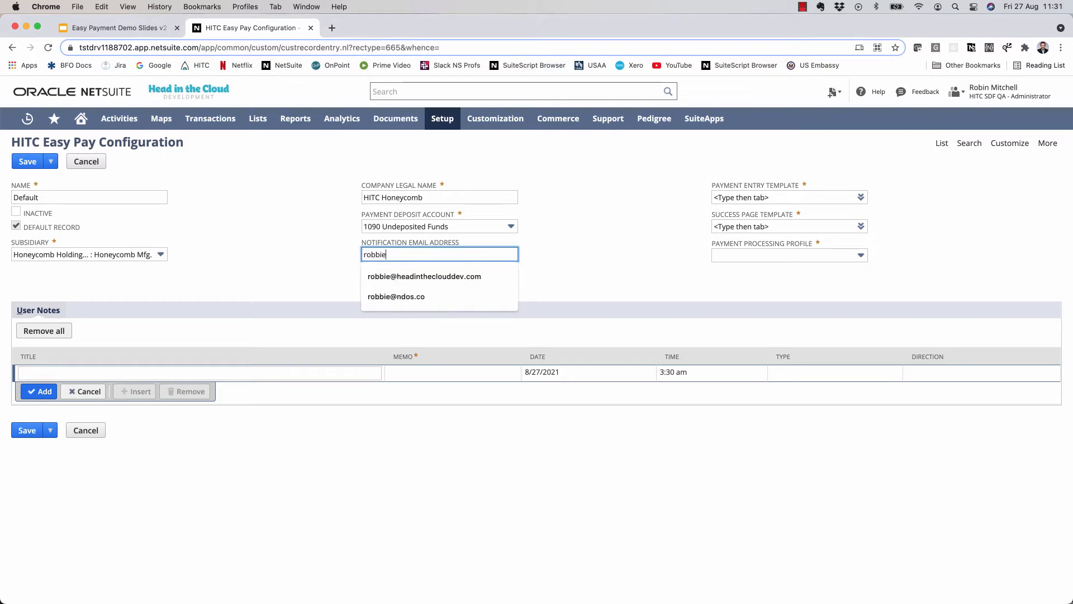
key(Down)
key(Tab)
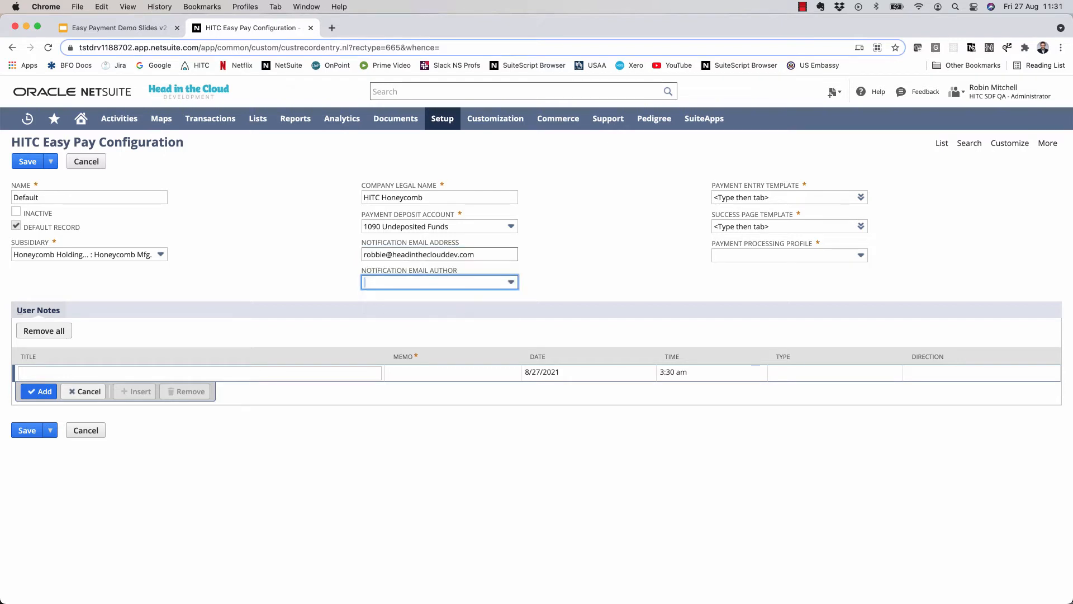
click(511, 282)
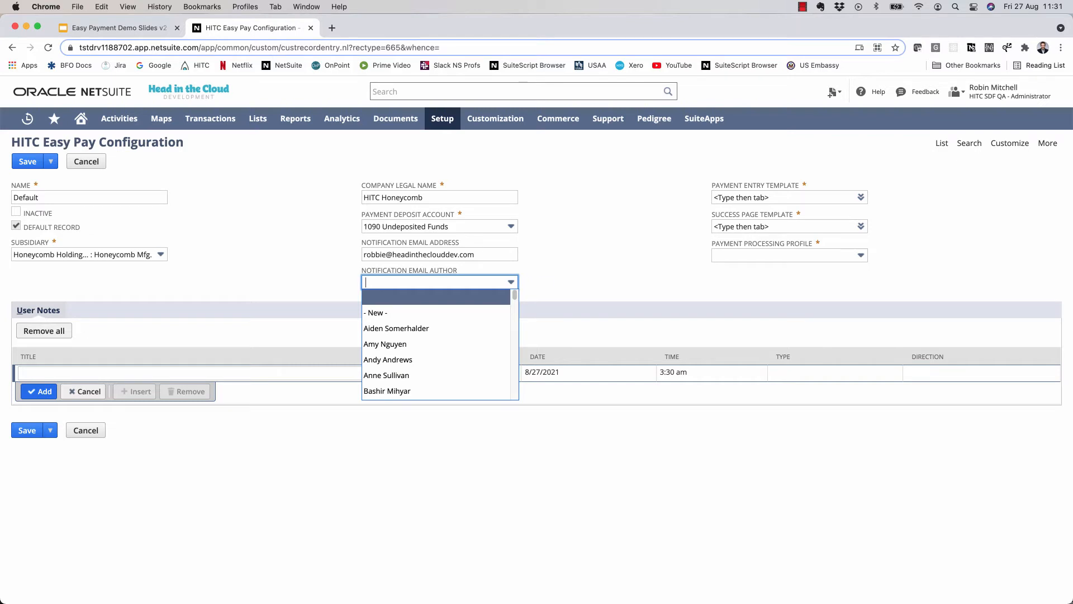
key(Down)
key(Down)
key(Return)
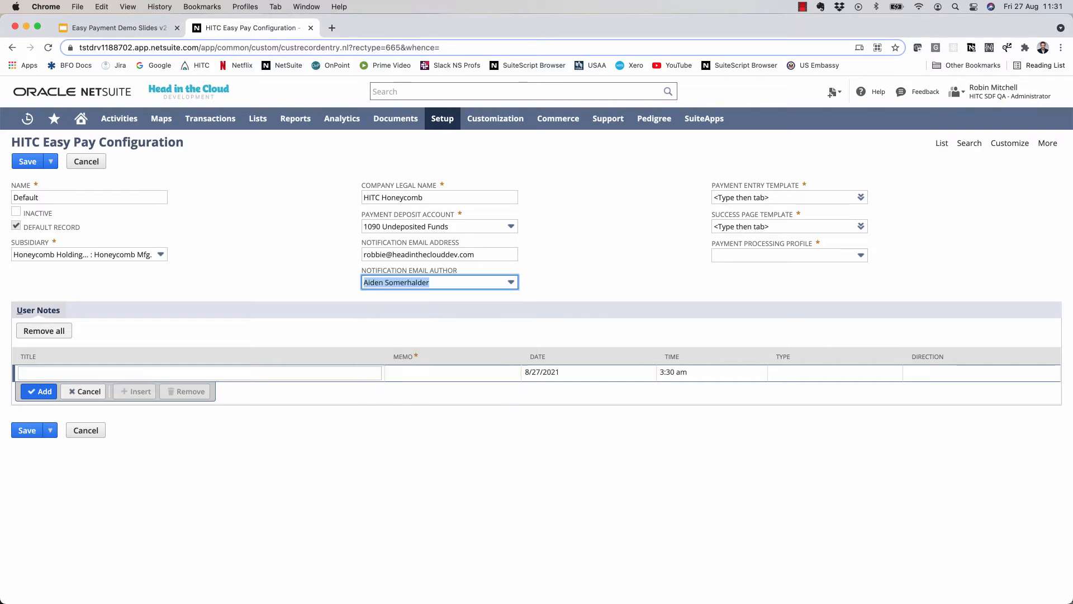
key(Tab)
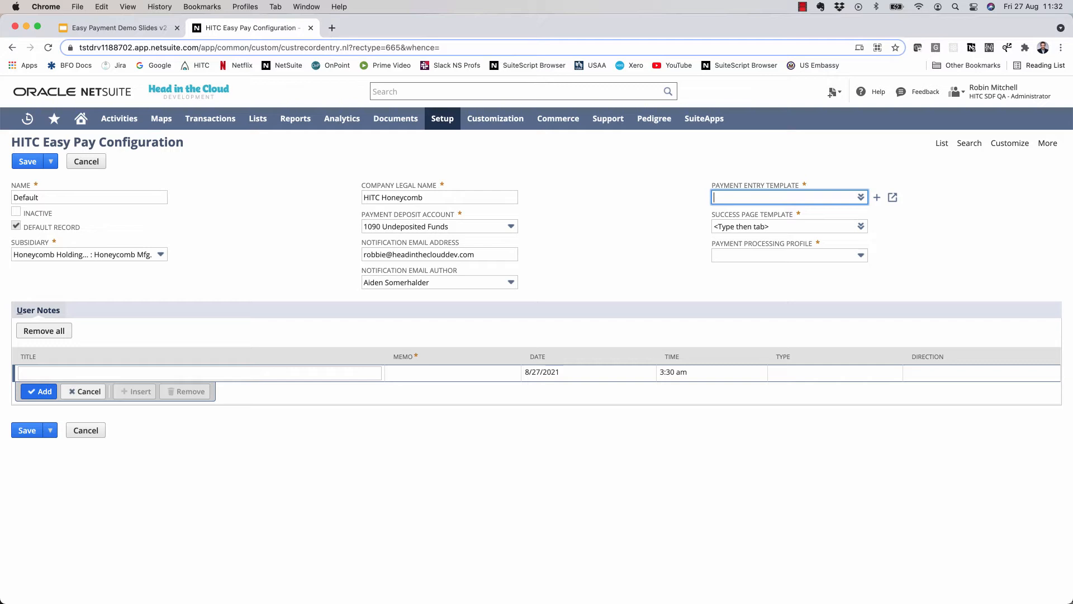
Step: Set the payment entry template to easy_pay_html_form.html and the success page template to hitc_easy_bill_success.html
text(easy_pay_html_form.html)
mouse_move(892, 197)
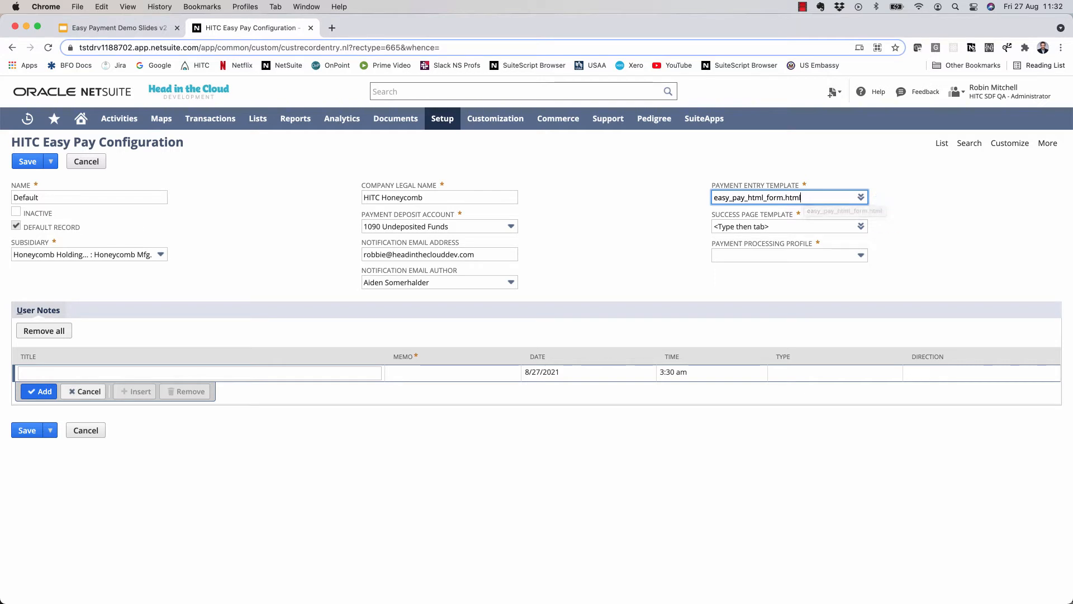
key(Tab)
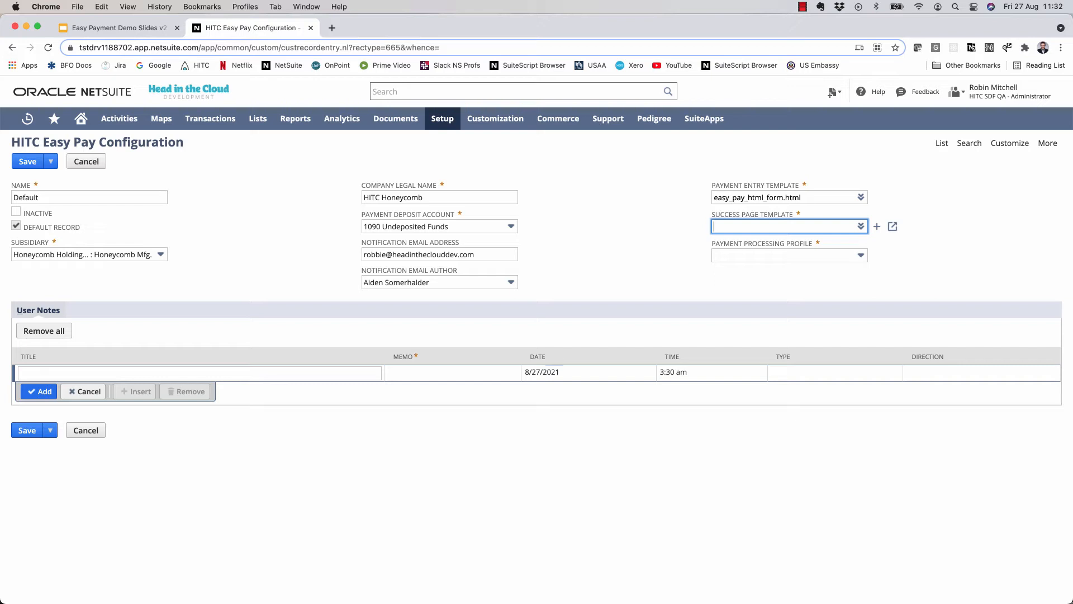
text(hitc_easy)
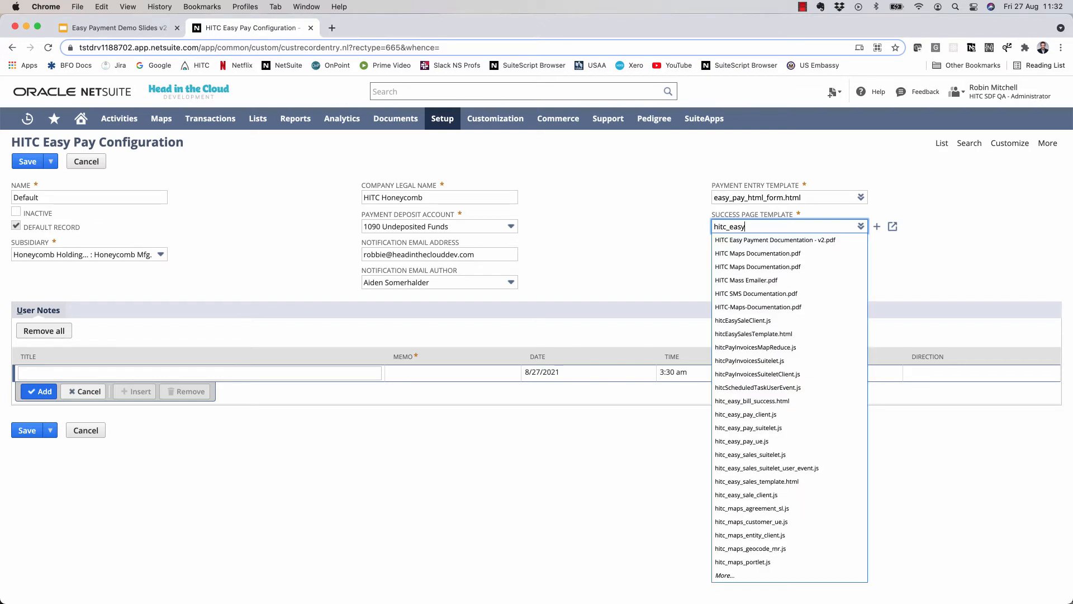
key(Down)
key(Down)
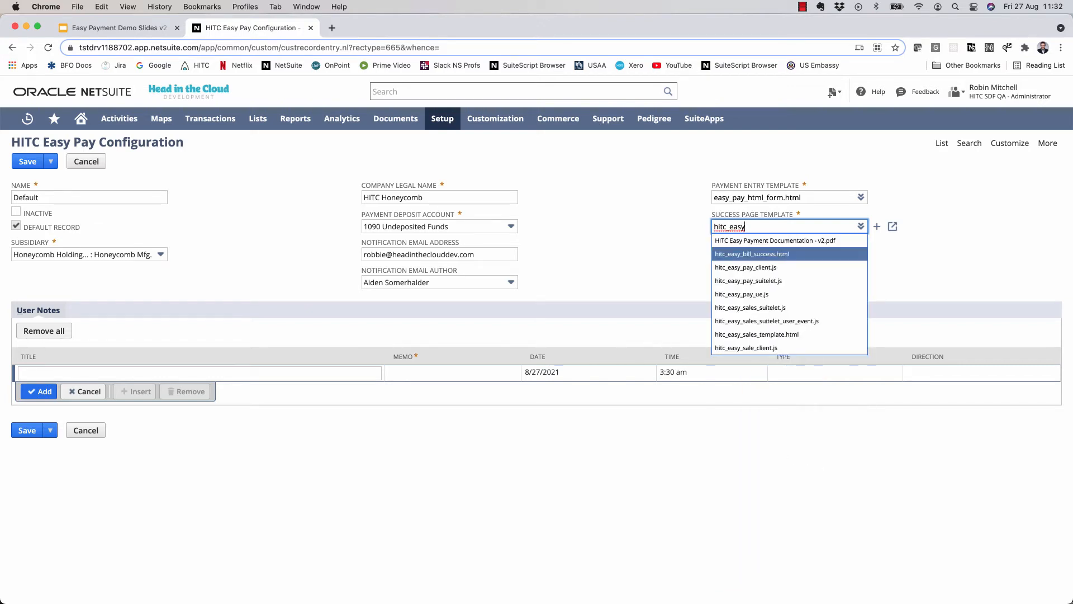
key(Return)
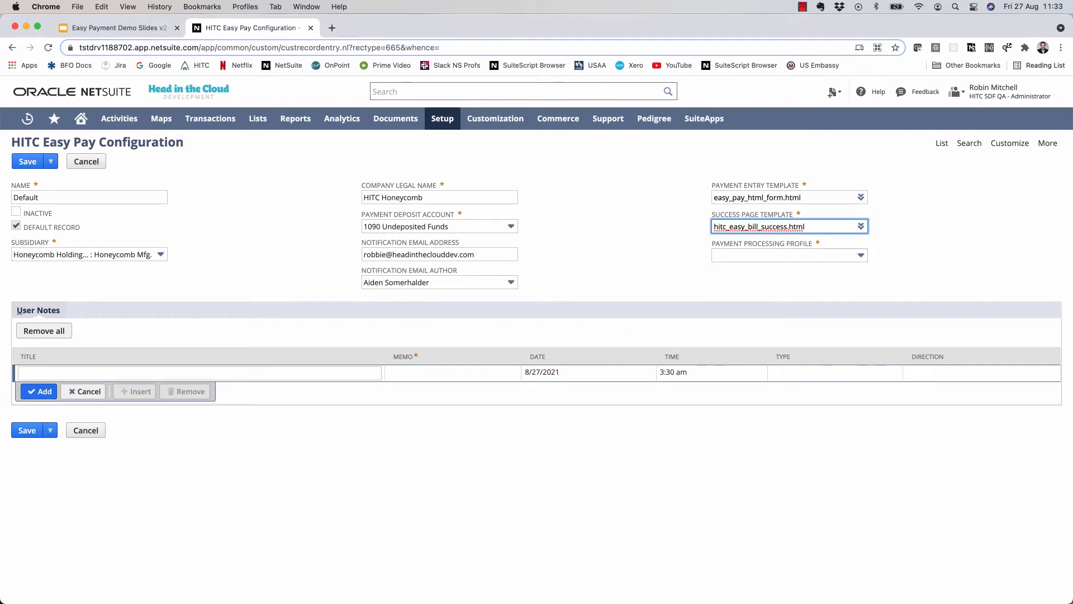
Step: Choose HITC - Adyen - Mfg as the payment processing profile and save the configuration record
click(861, 255)
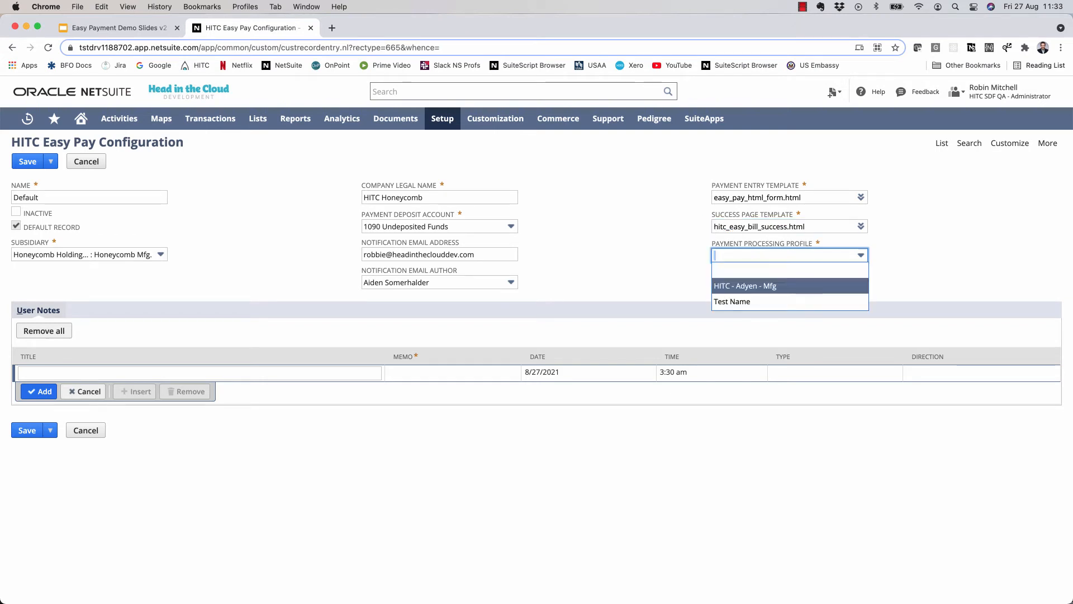
key(Return)
key(Tab)
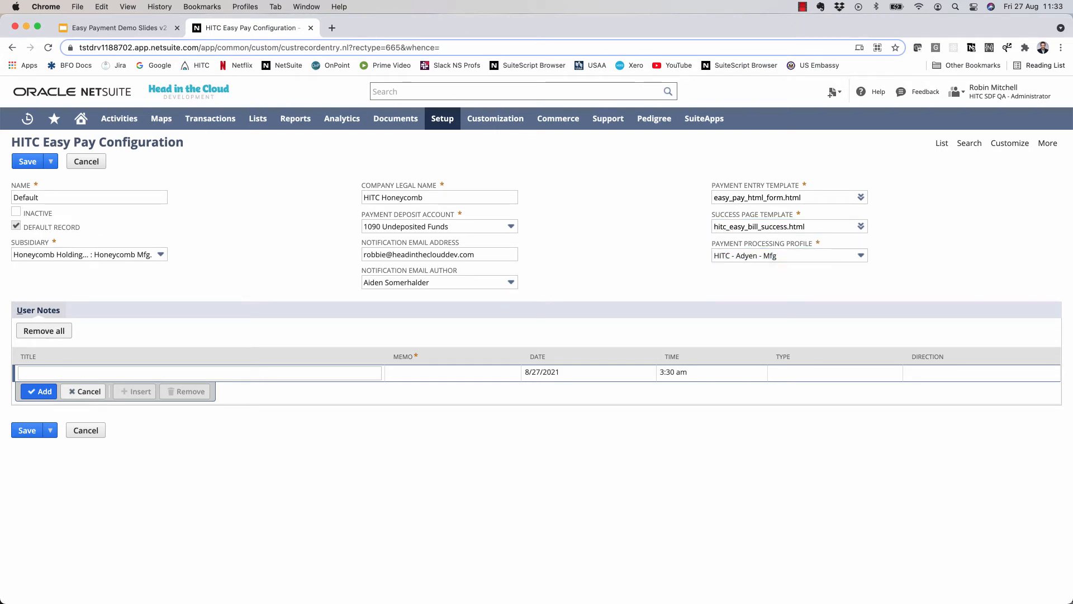
click(27, 161)
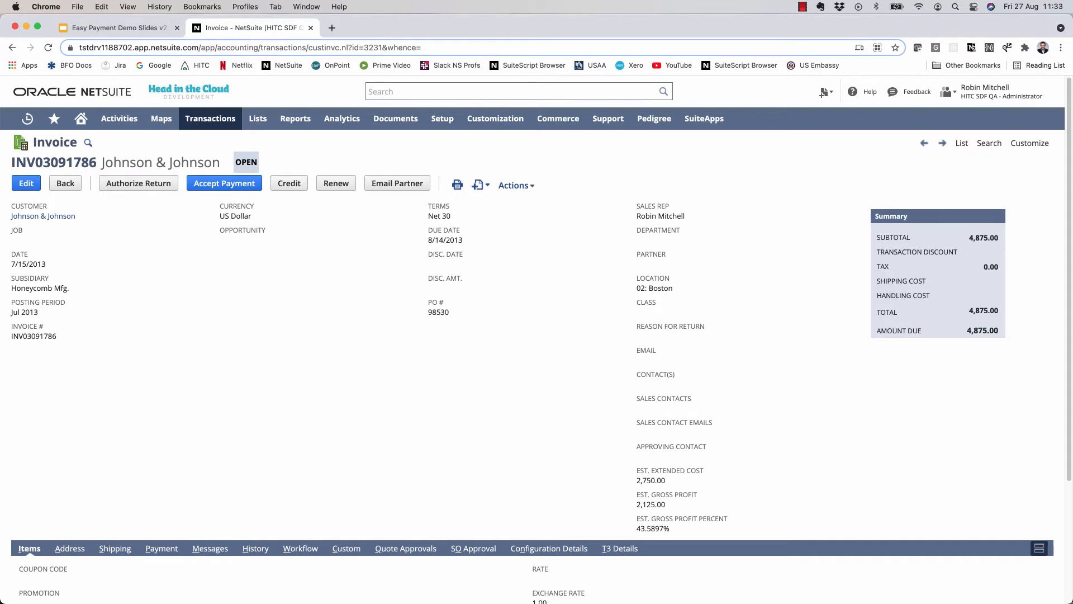
Step: Look over the open invoice, and view the HITC Easy Payment Suitelet's deployment record in a separate browser tab
scroll(537, 335, down, 3)
scroll(537, 335, up, 3)
mouse_move(495, 118)
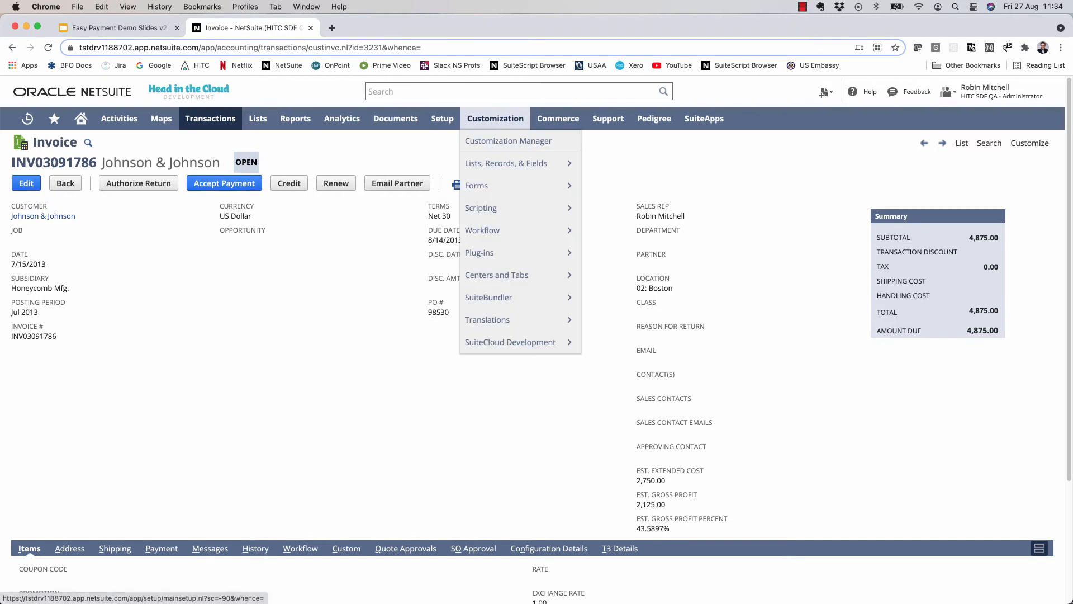
mouse_move(482, 208)
super+click(598, 208)
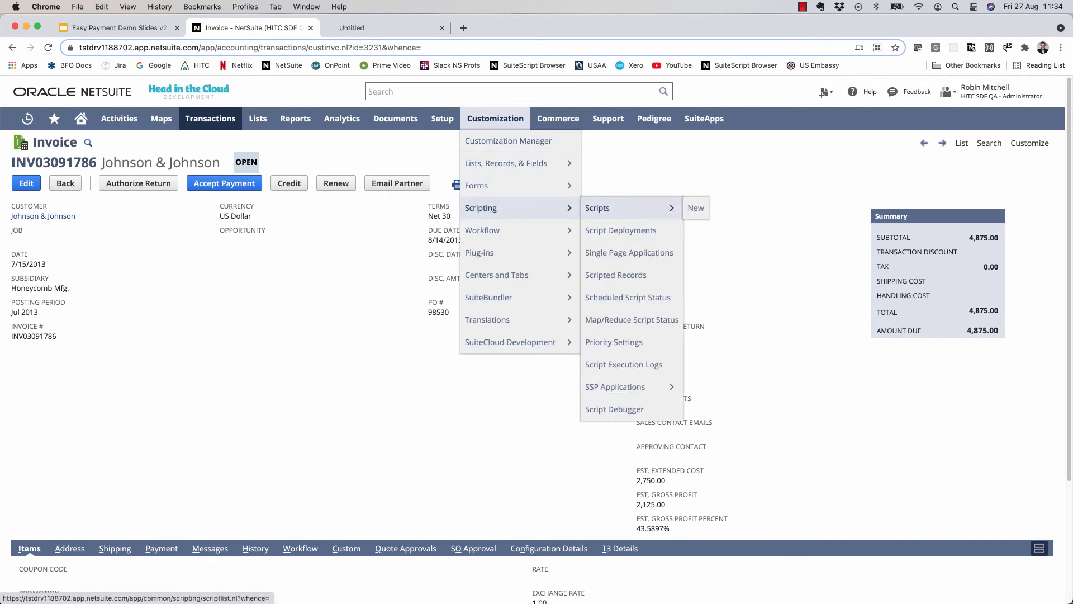
click(386, 28)
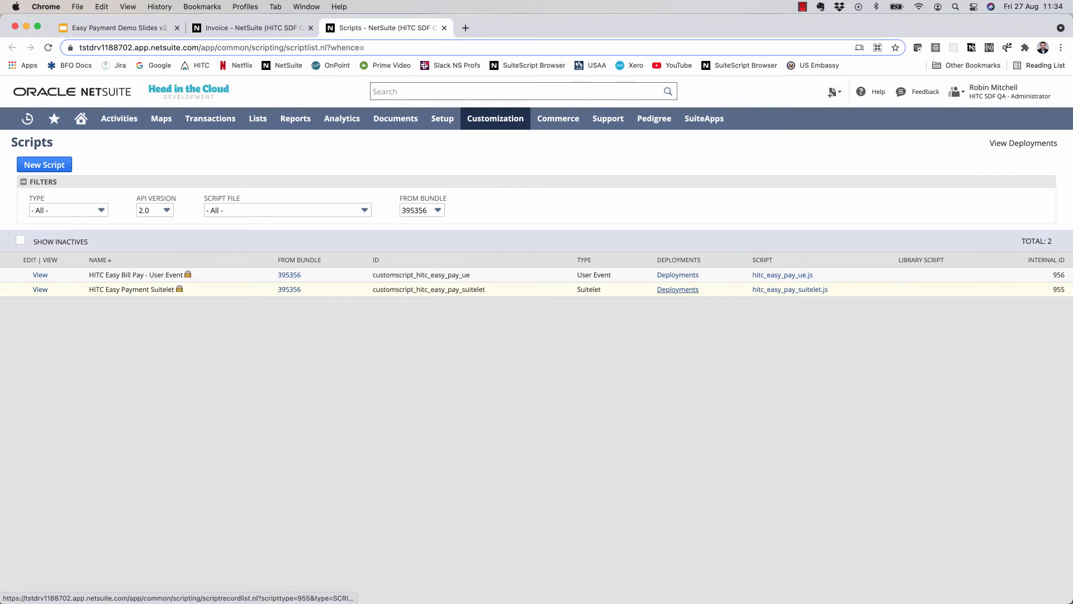
click(678, 289)
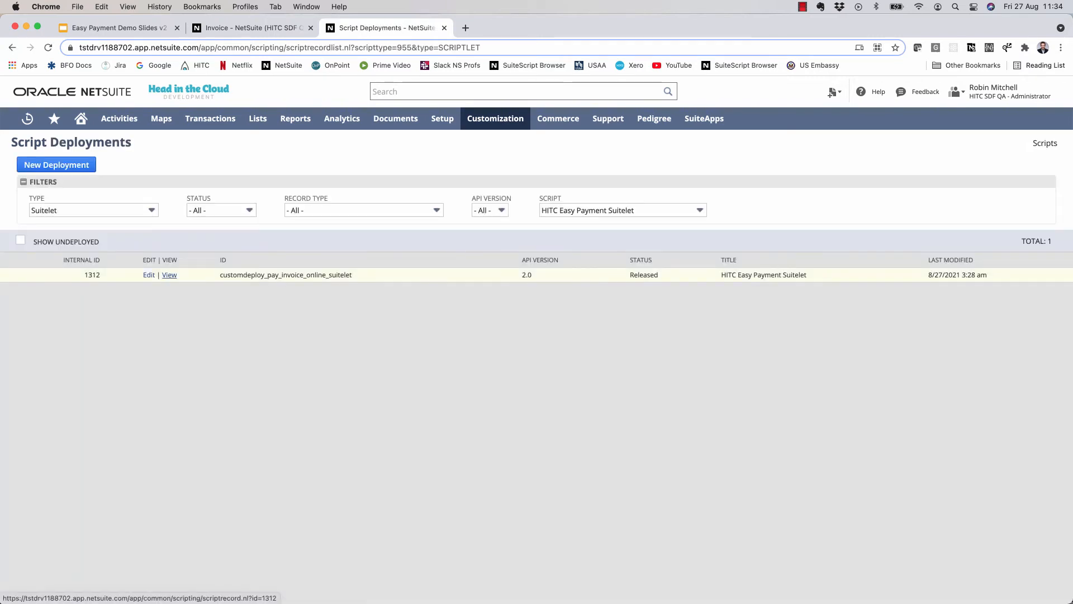
click(169, 274)
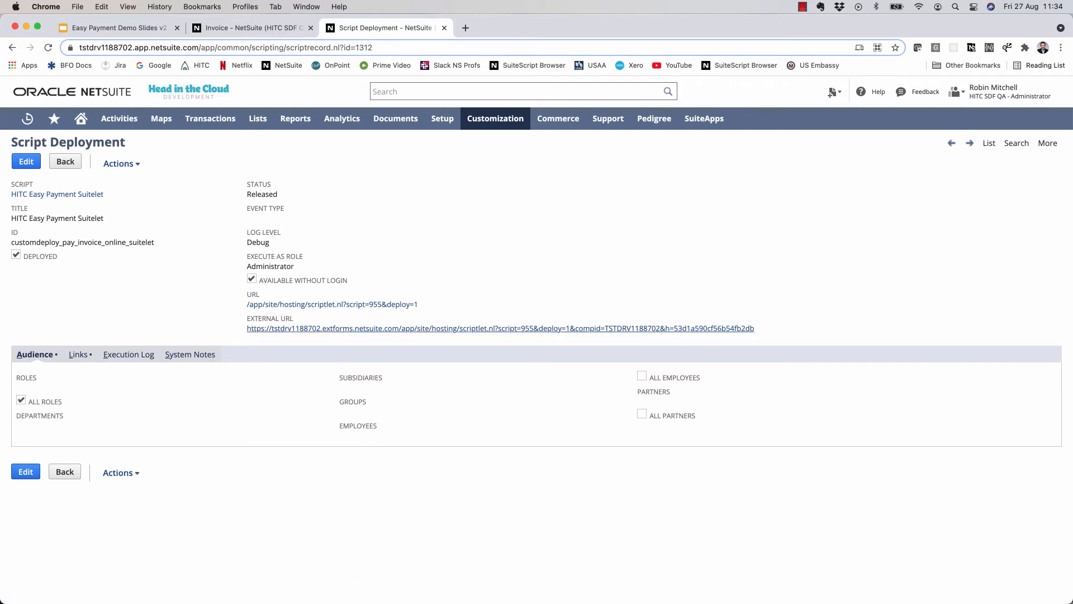
Step: Copy the external URL of the Suitelet deployment and open the email templates list in a separate browser tab
right_click(686, 328)
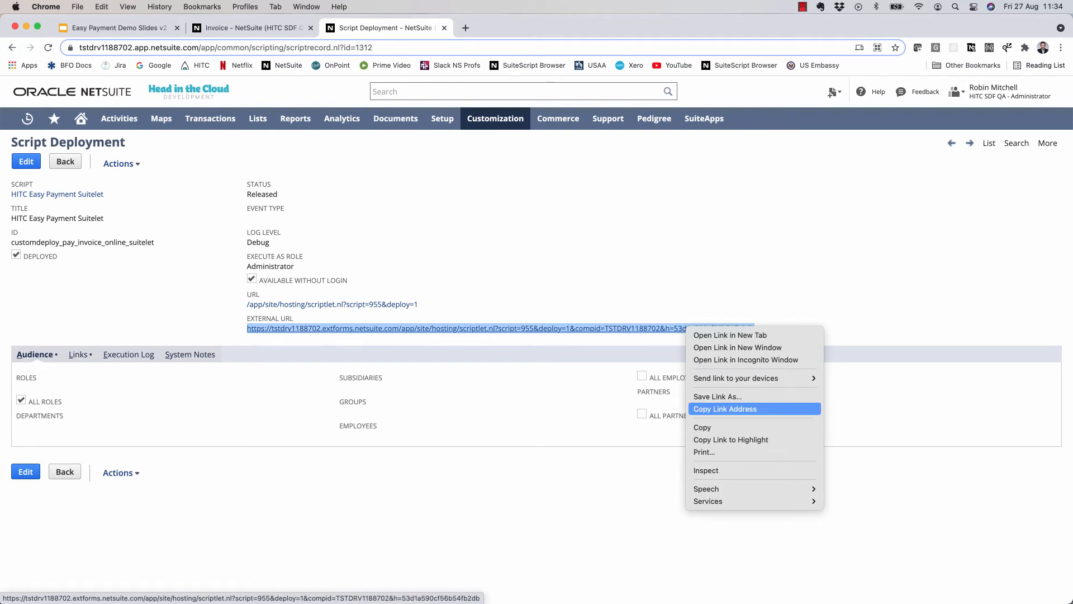
click(725, 409)
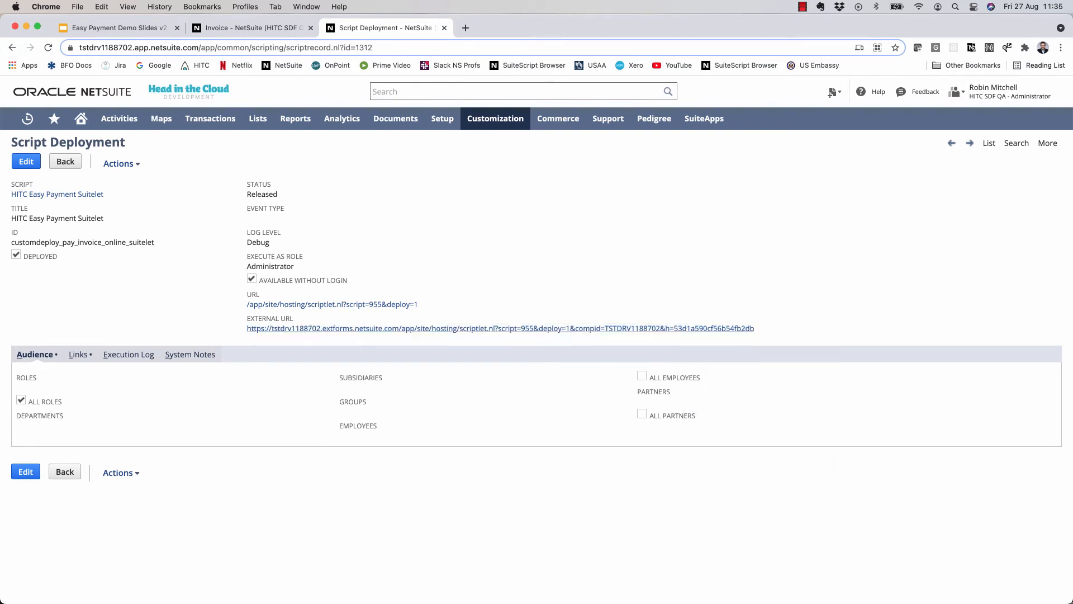
mouse_move(396, 119)
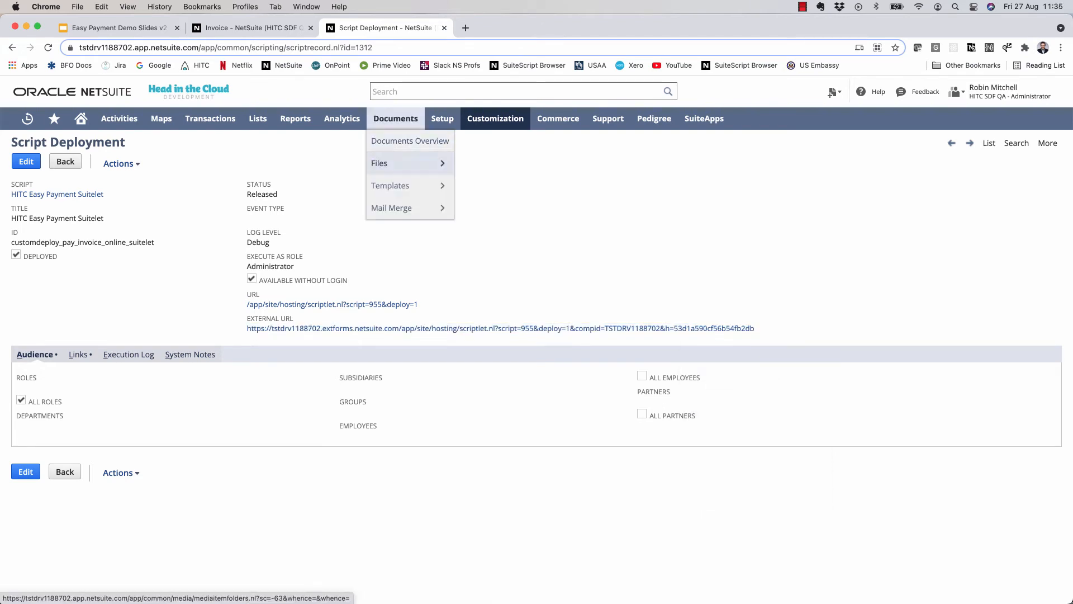
mouse_move(390, 186)
super+click(488, 186)
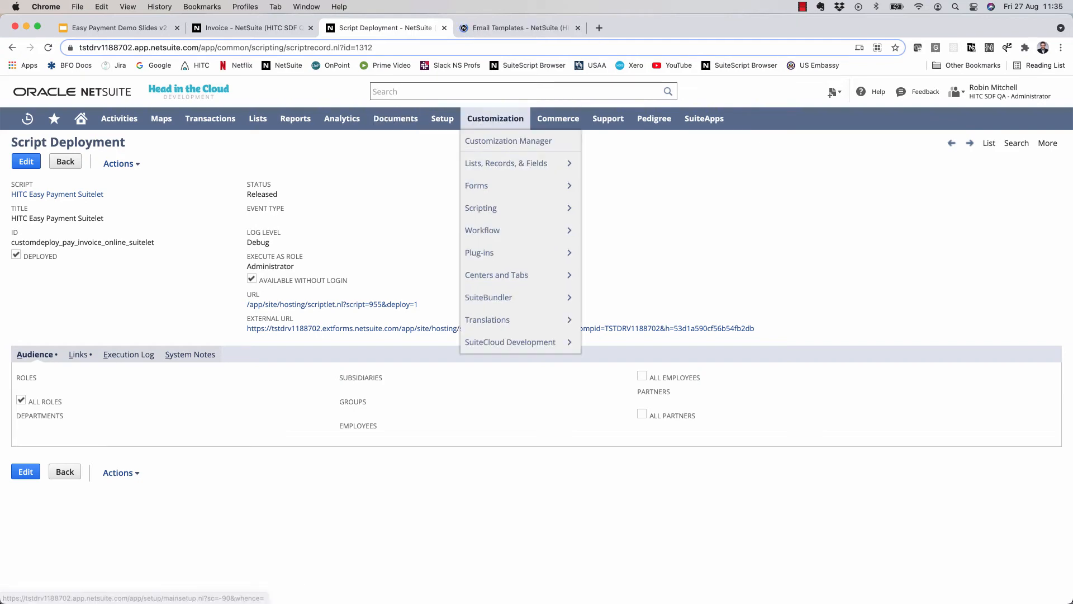
click(503, 27)
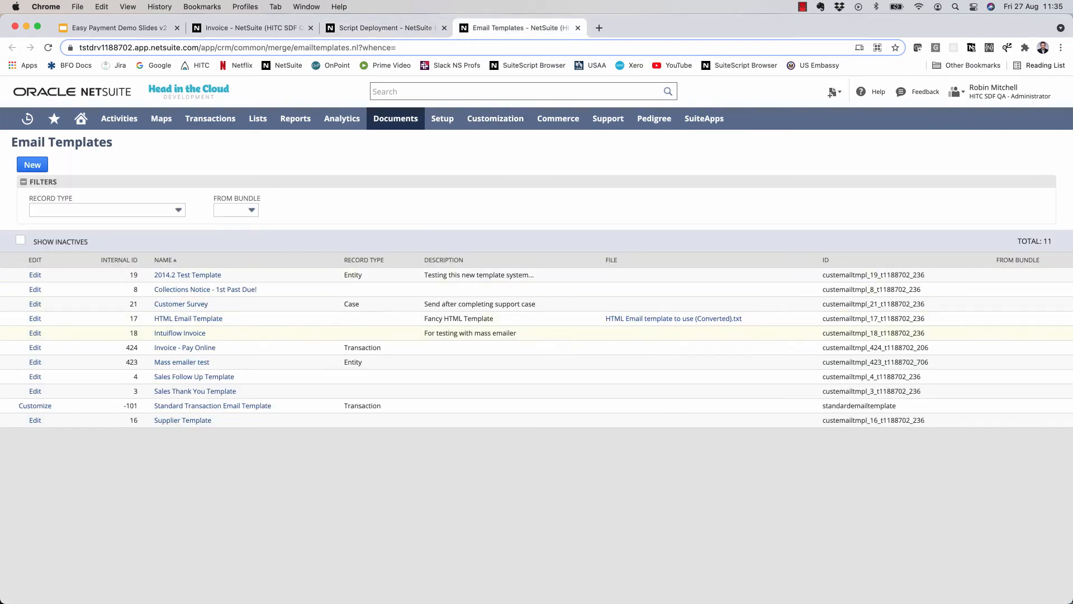
Step: In the HTML source of the Invoice - Pay Online template, replace the payment link's base address with the copied URL, keeping the invoice parameters
click(35, 347)
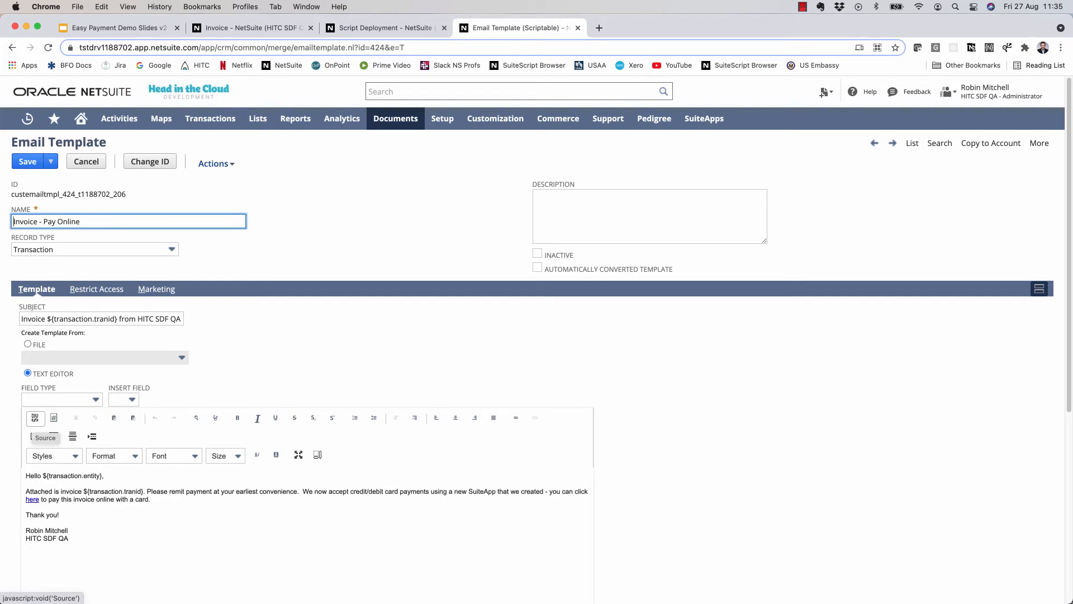
click(35, 418)
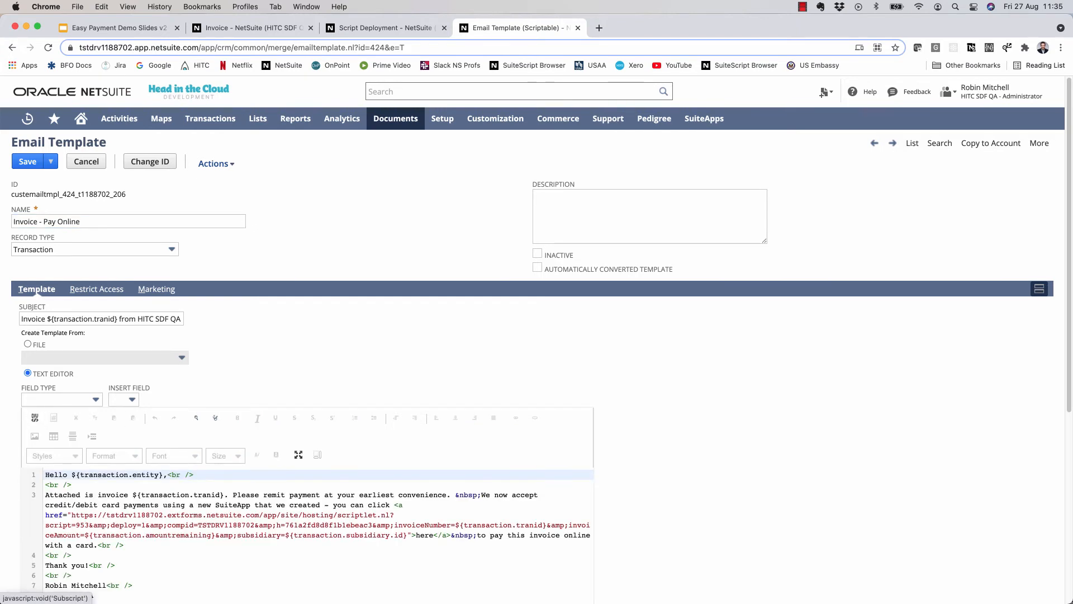
scroll(536, 335, down, 1)
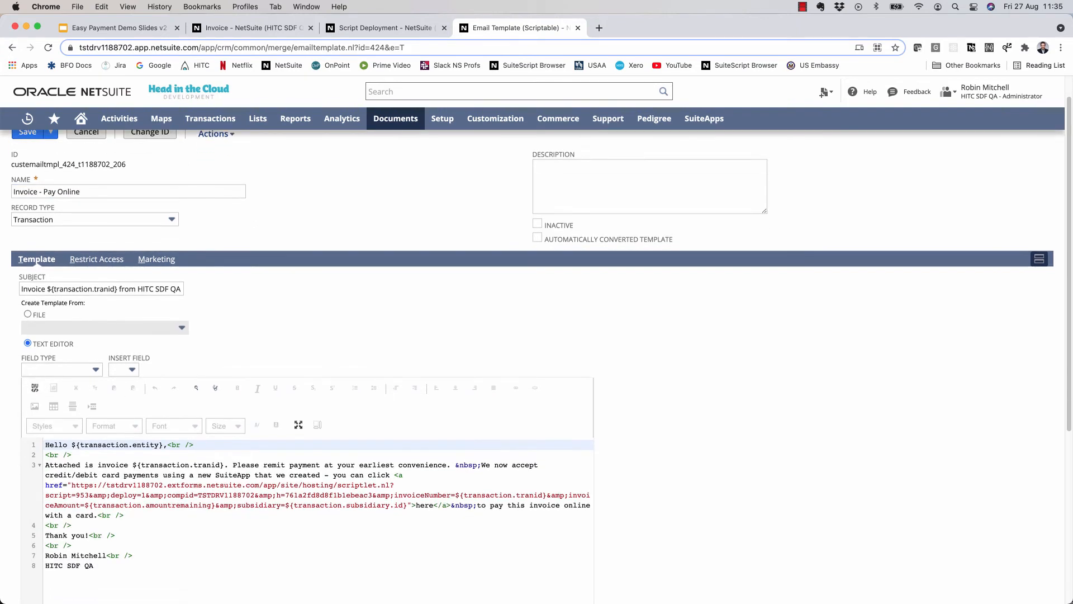
scroll(537, 363, down, 3)
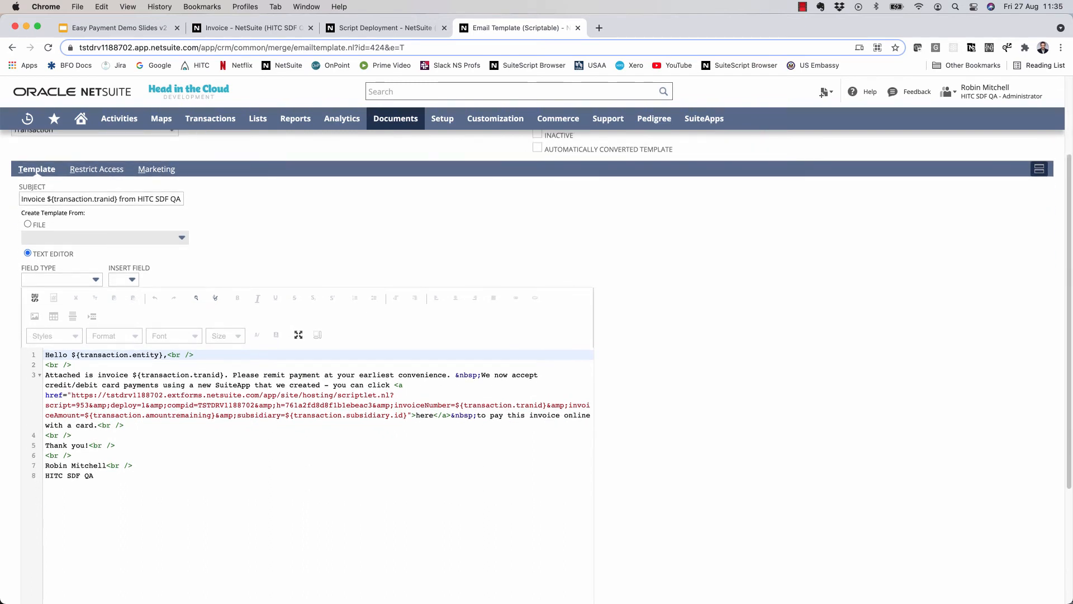
drag(71, 395, 368, 405)
key(super+v)
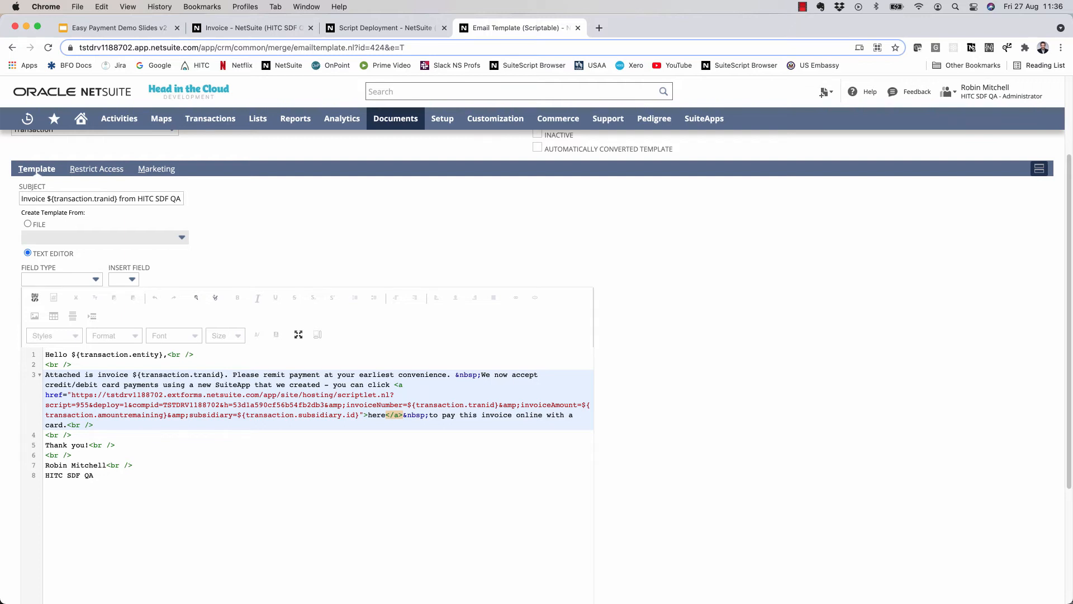
key(Delete)
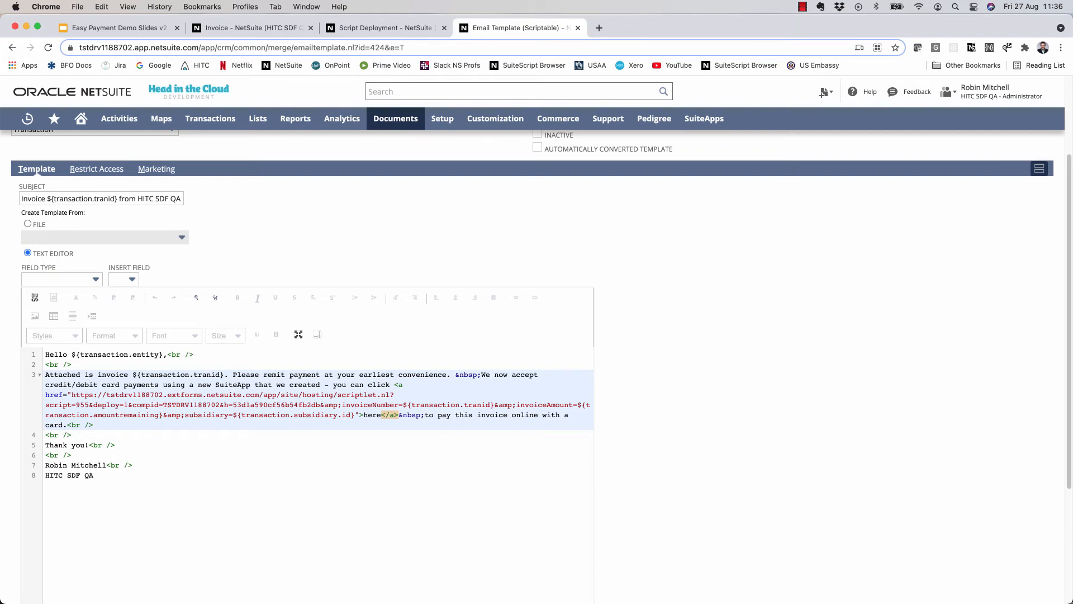
Step: Encode the ampersands before the h, compid and deploy parameters of the link as &amp;
text(amp;)
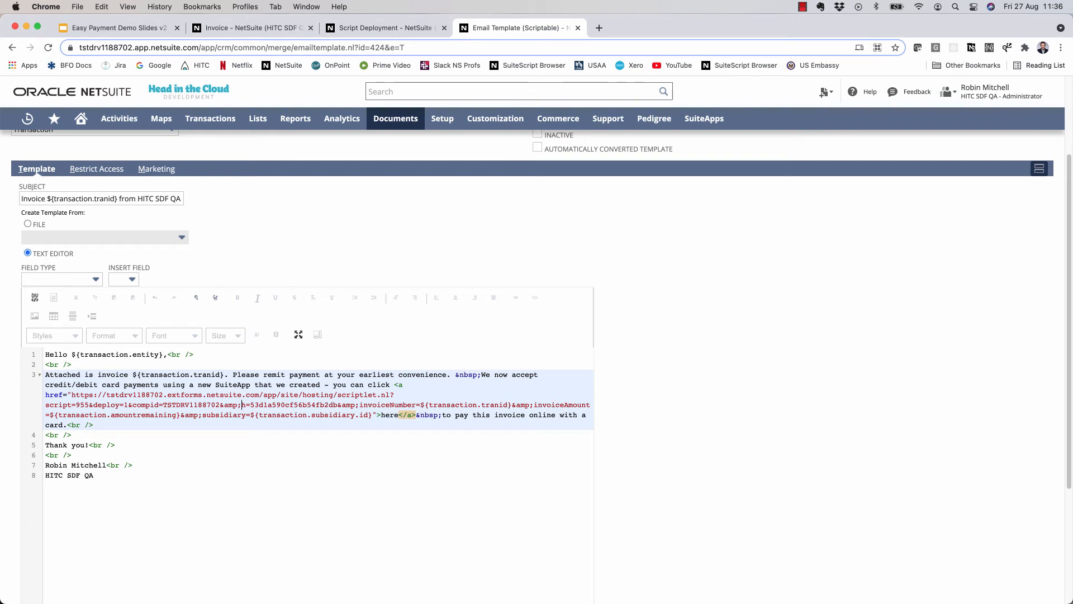
click(133, 404)
text(amp;)
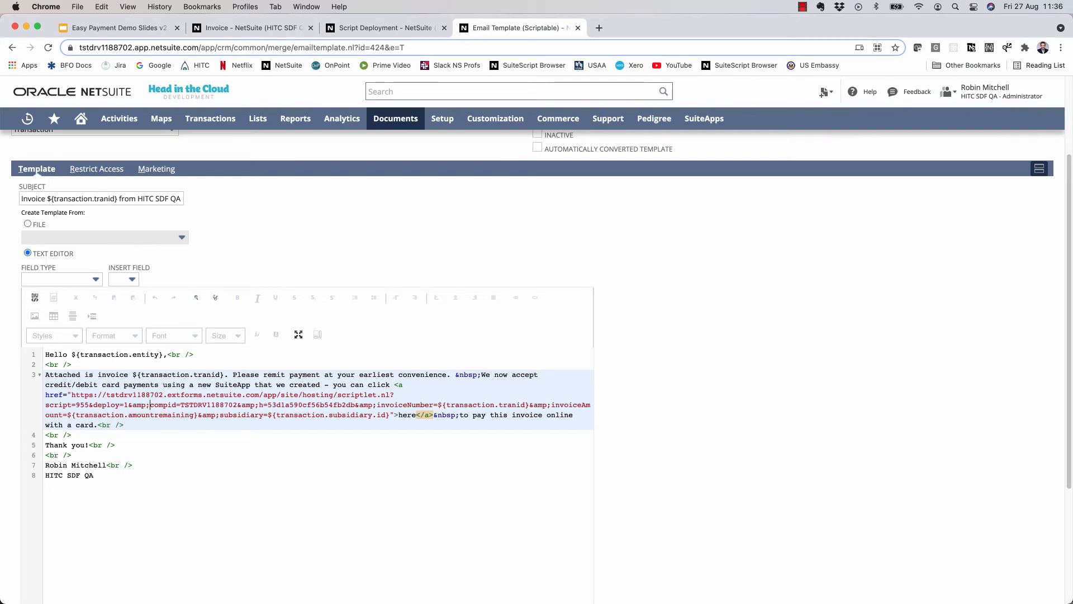
click(94, 405)
text(amp;)
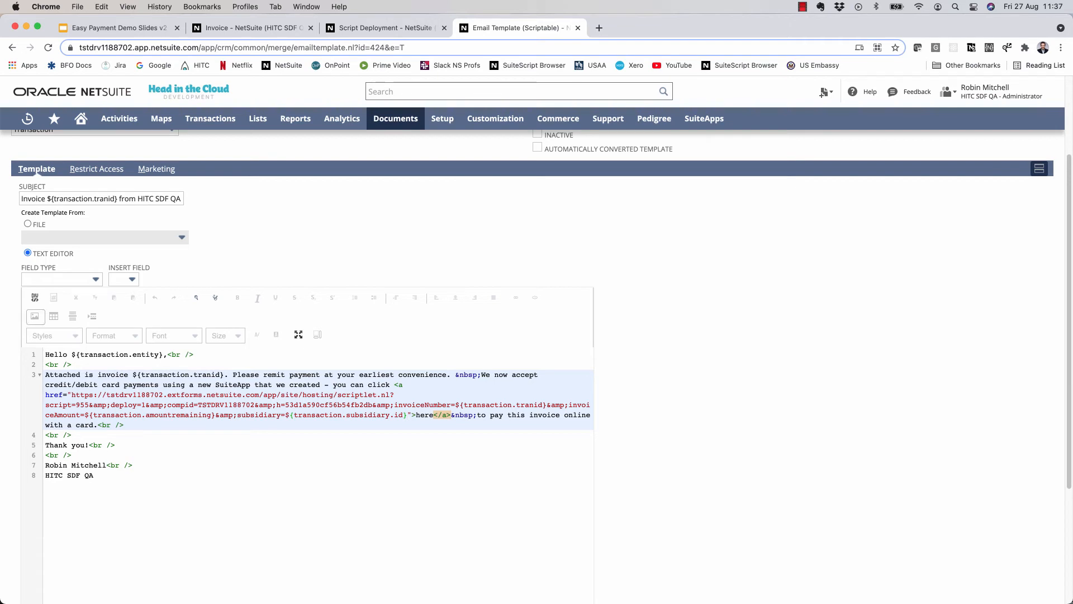
Step: Return the template body to the formatted view and save the email template, accepting changes to a previously merged template
click(34, 297)
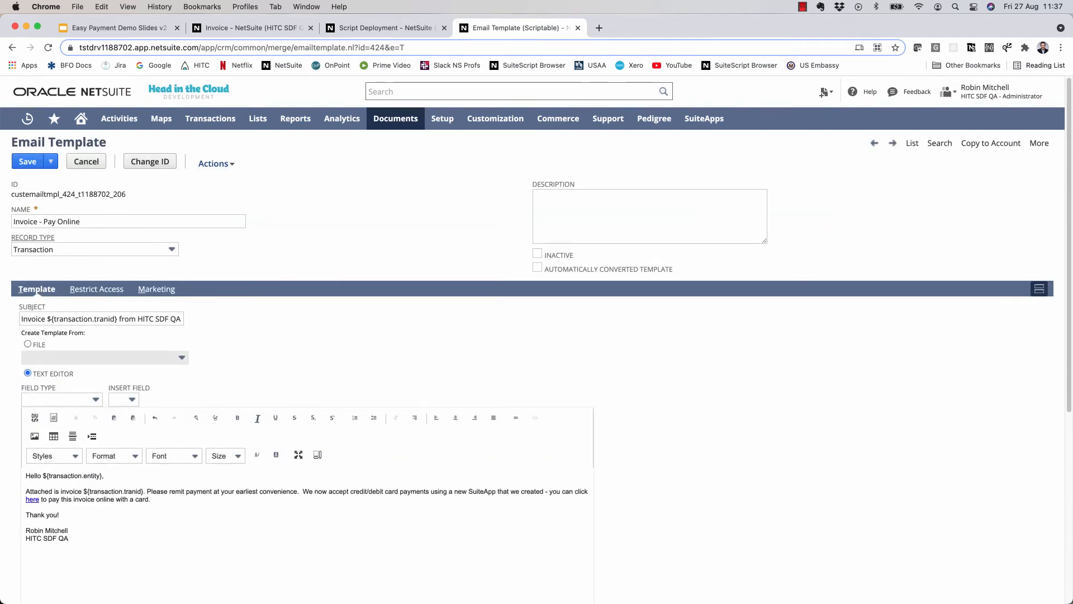
click(28, 158)
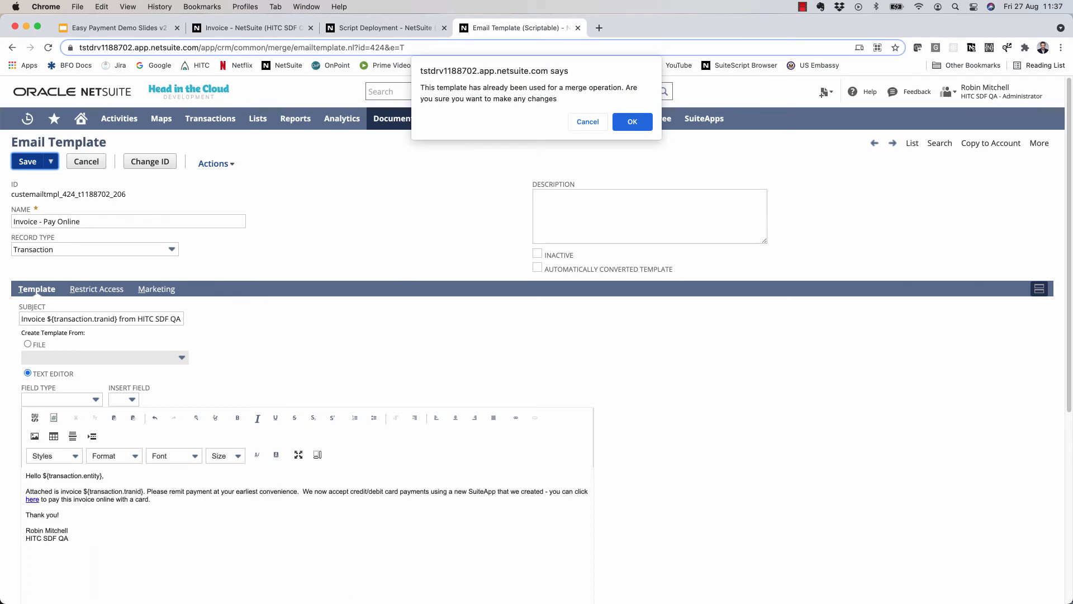
key(Return)
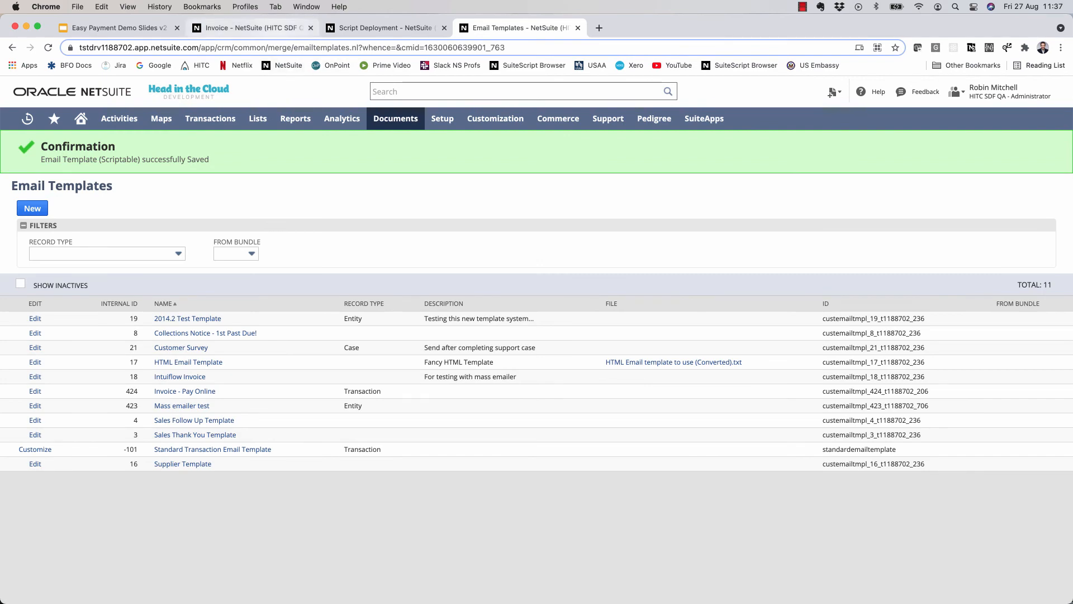
Step: Create a new email message from the open invoice and enter the recipient's email address
click(251, 28)
mouse_move(478, 185)
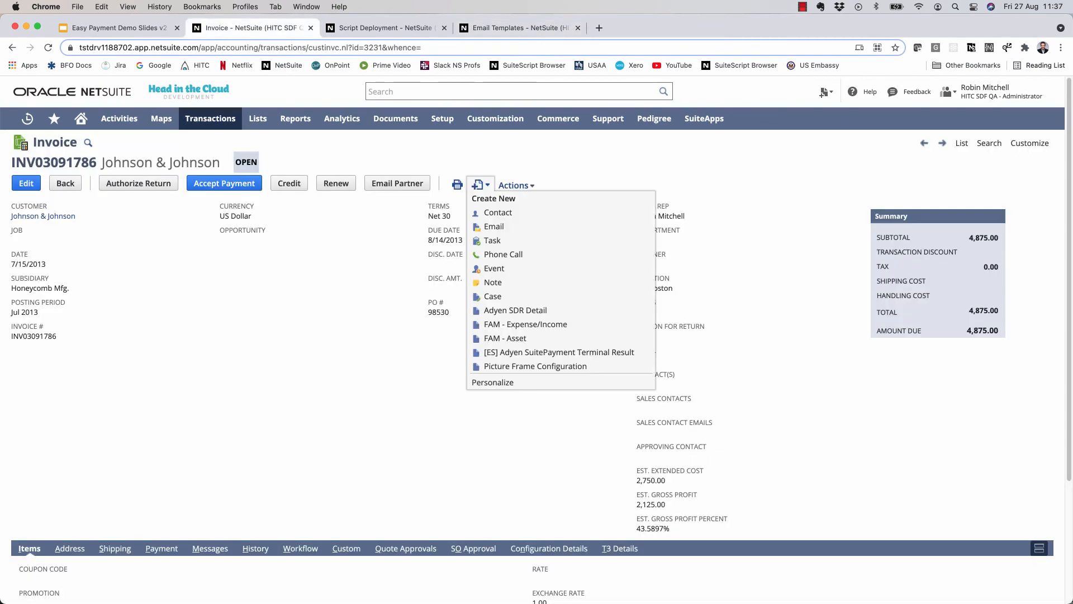
click(492, 226)
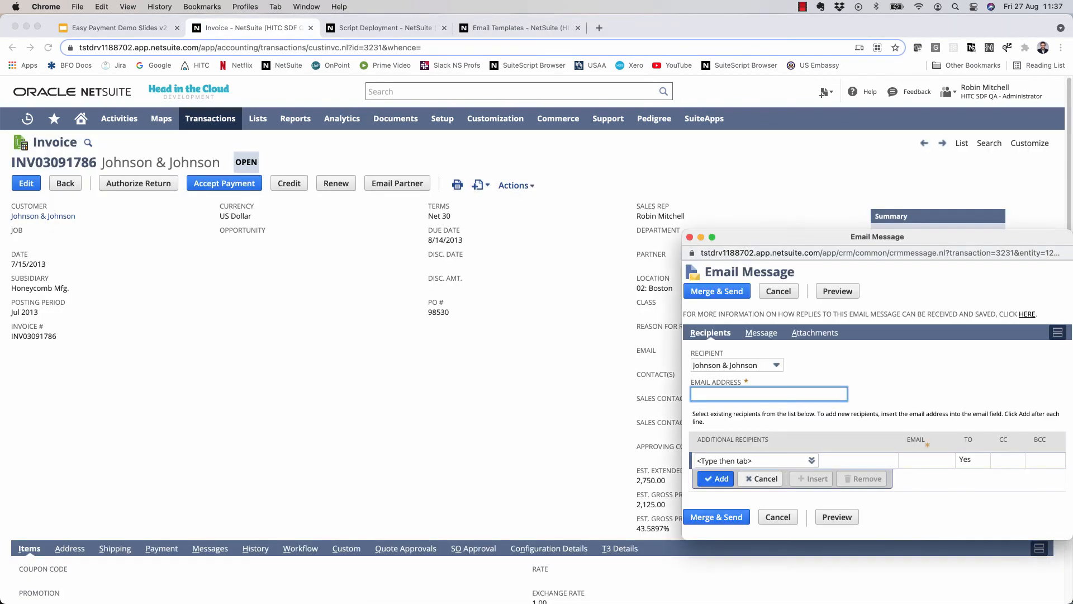
text(test@test.com)
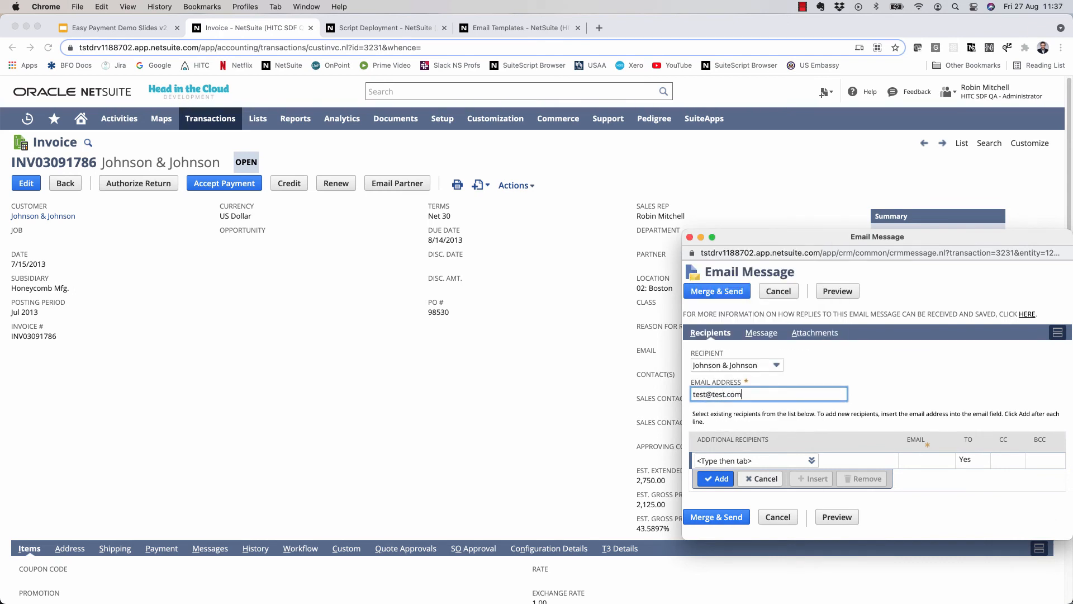
Step: Apply the Invoice - Pay Online template to the message, enlarge the message window, and merge and send the email
click(761, 333)
click(769, 365)
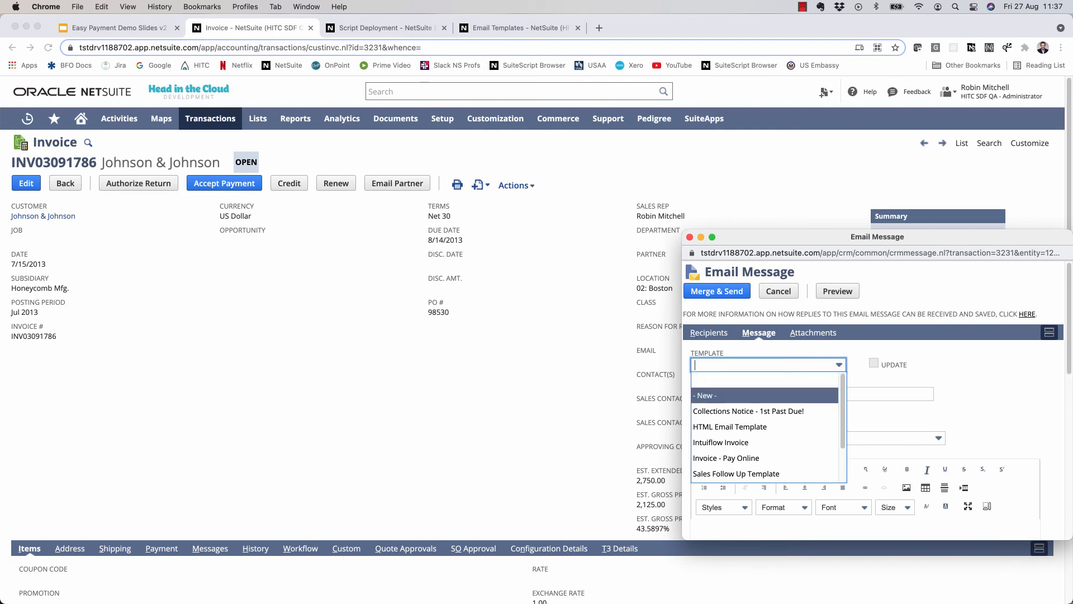
key(Down)
key(Down)
key(Down)
key(Down)
key(Return)
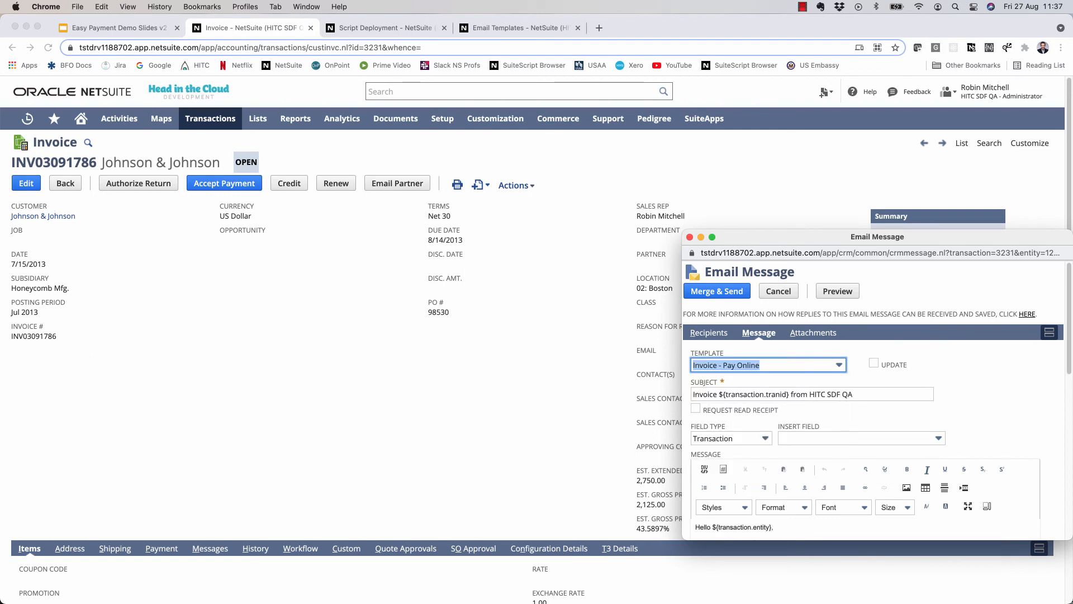
drag(681, 237, 524, 112)
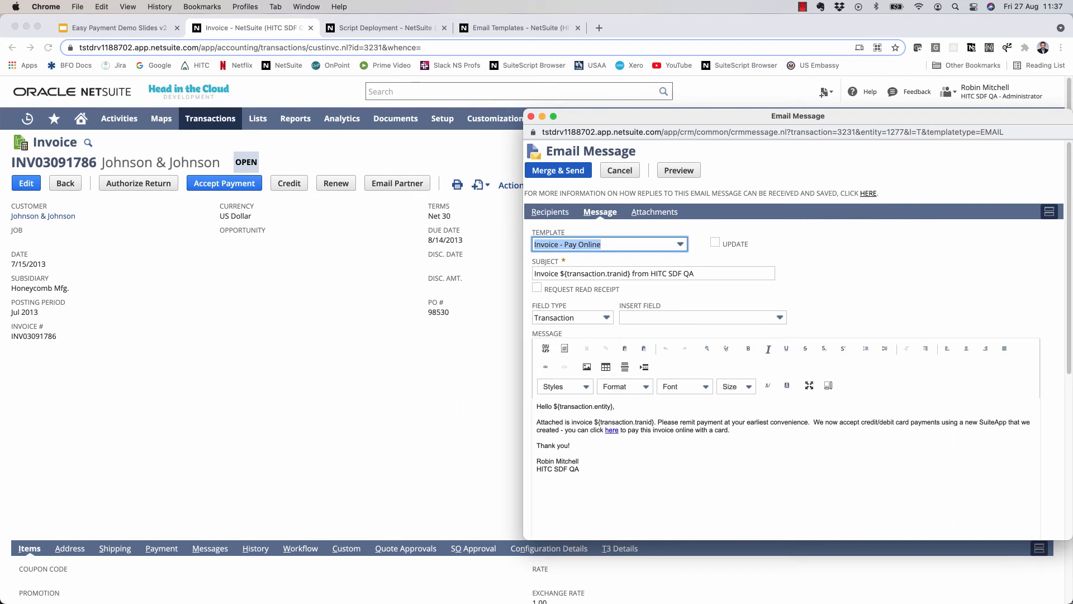
click(558, 170)
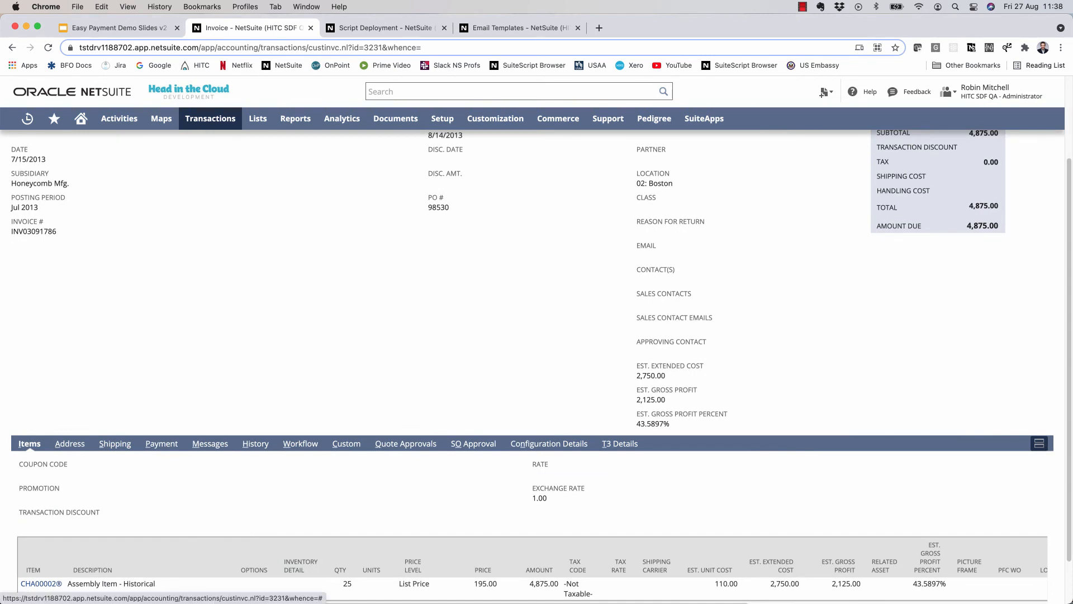
Step: Open the sent email from the invoice's messages and follow its payment link to the online payment form, widening the window
click(210, 444)
scroll(210, 443, down, 2)
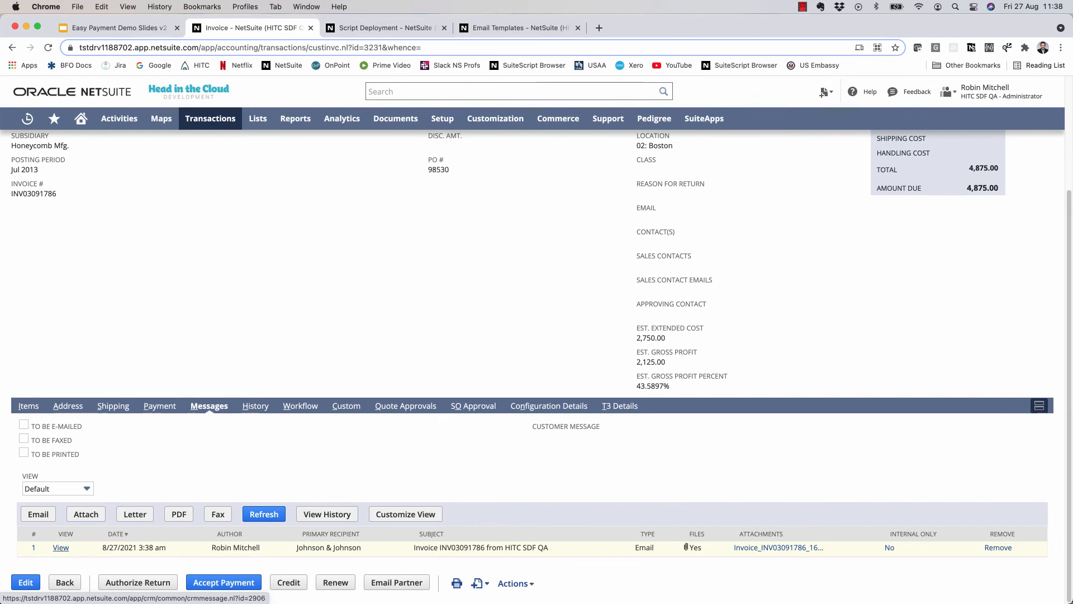
click(61, 548)
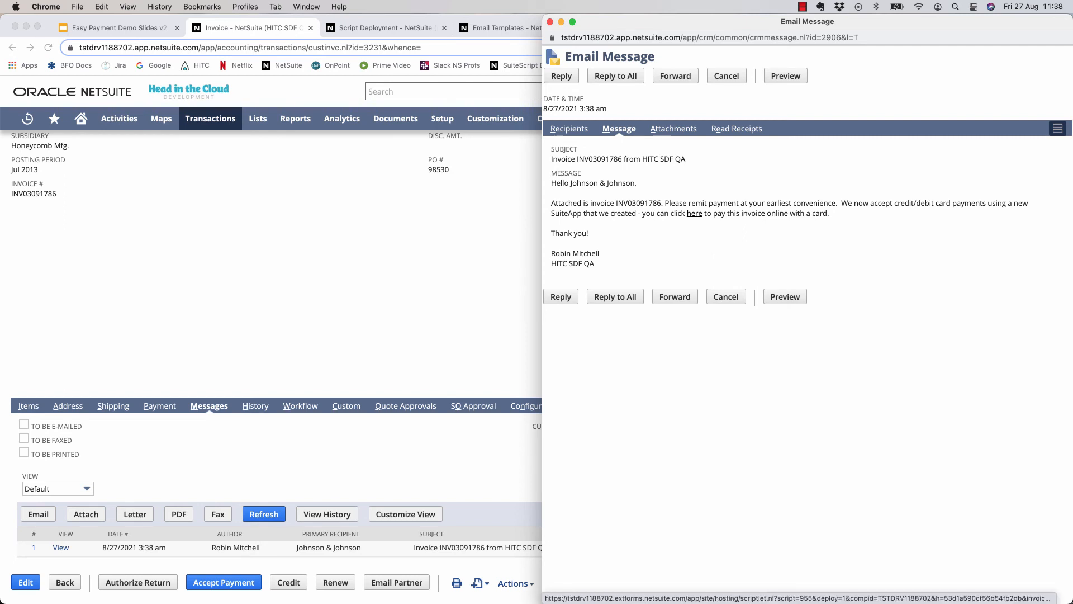
click(694, 213)
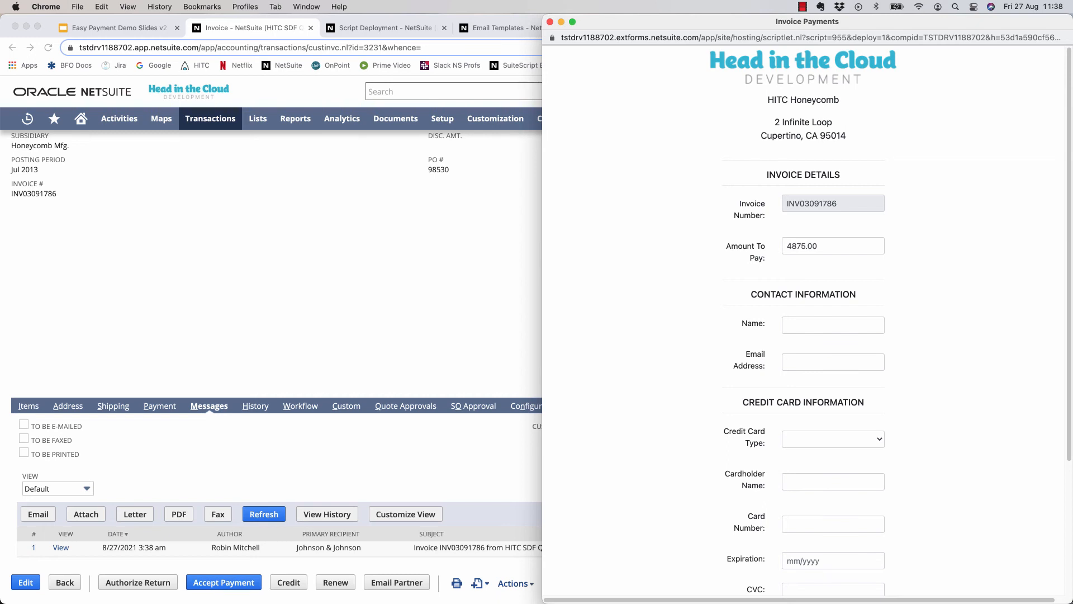
drag(542, 259, 189, 260)
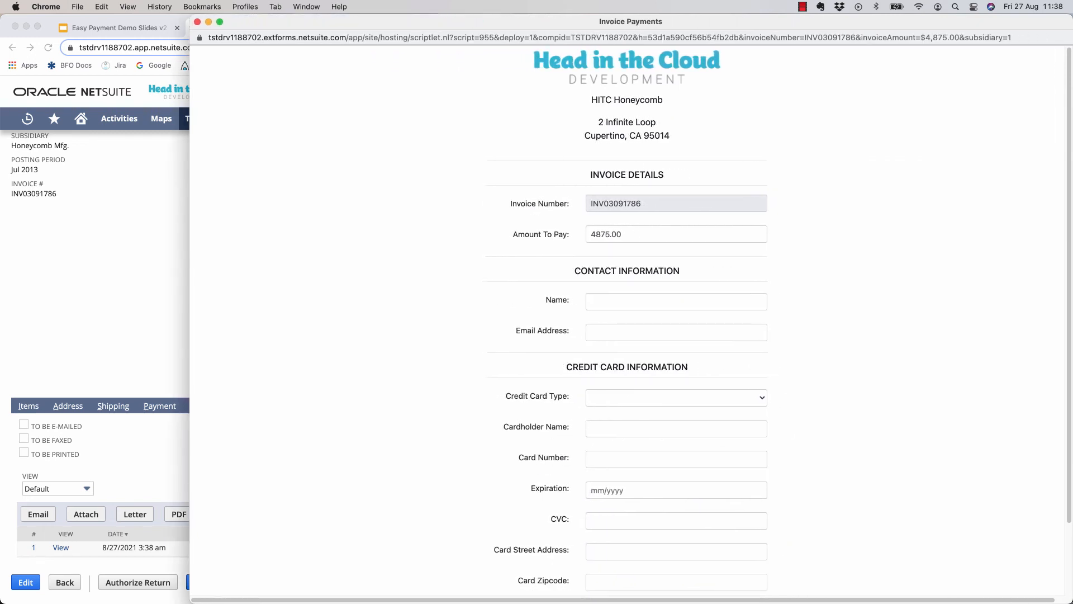
Step: Fill in the payment form with test contact details, a MasterCard card number, expiration, CVC and billing address, and submit the payment
click(676, 302)
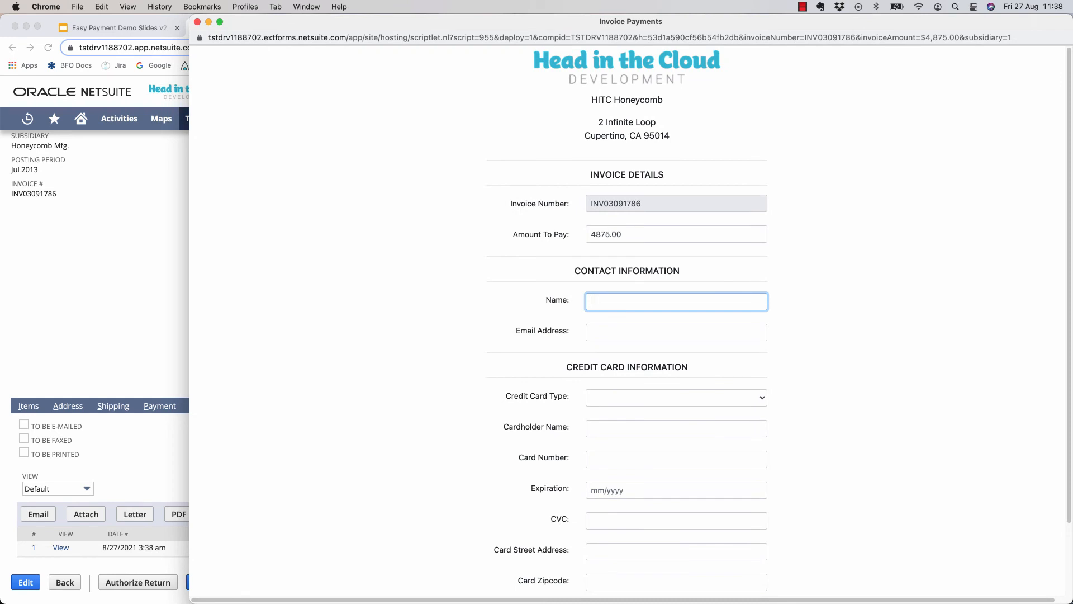
text(test)
key(Tab)
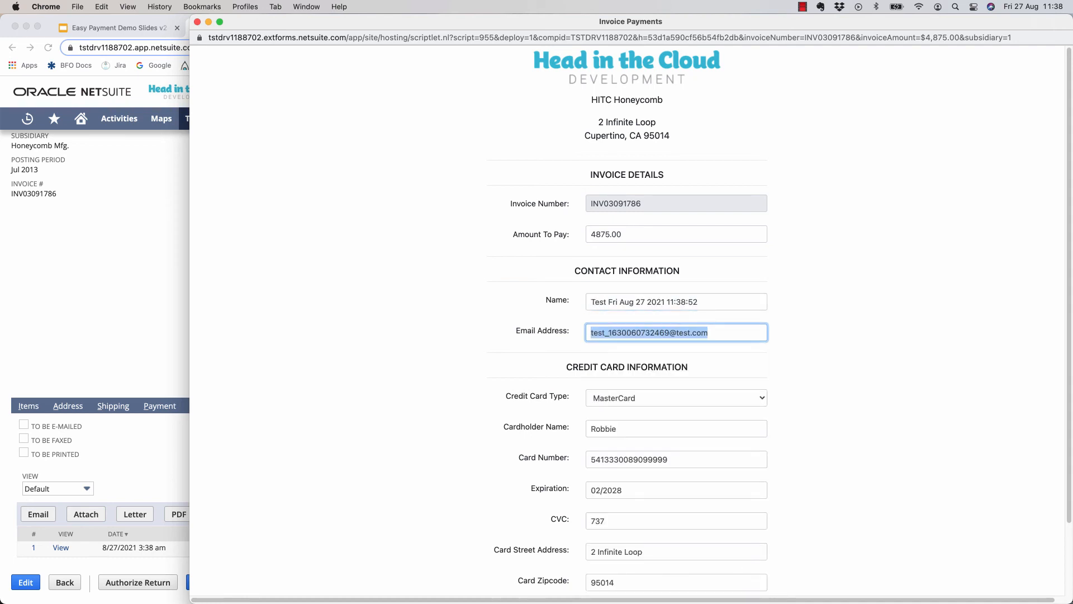
click(839, 358)
scroll(838, 358, down, 2)
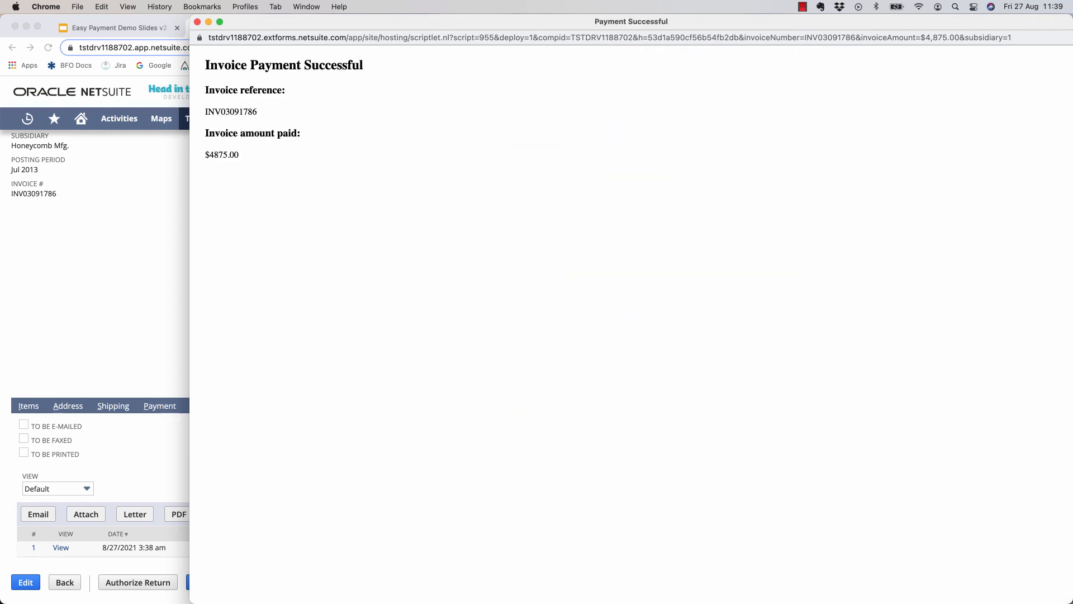
Step: Reload the invoice record to check its payment status, and view the payments in its history
click(90, 252)
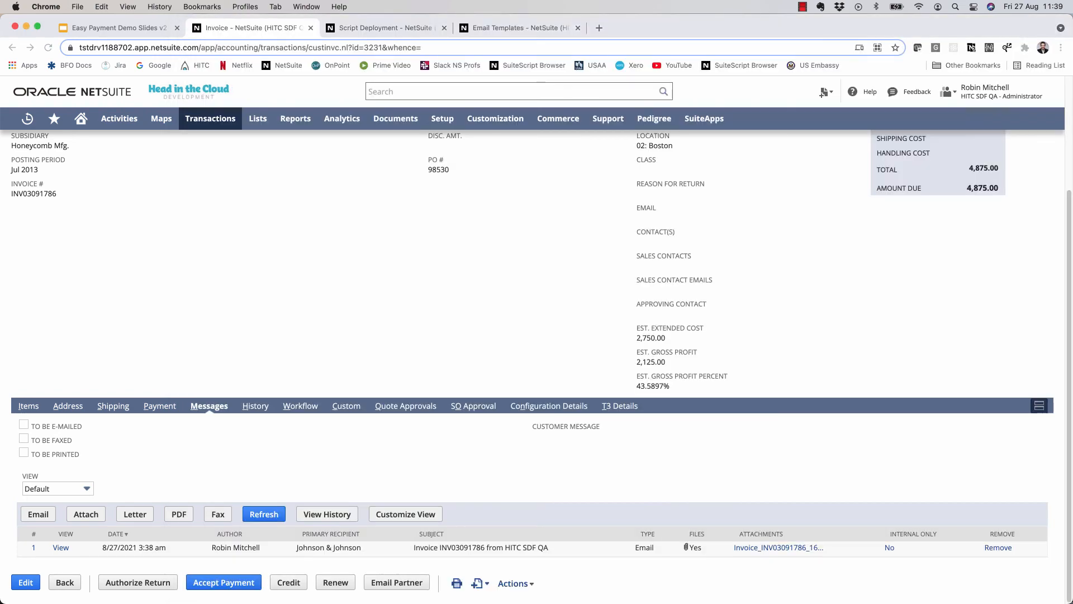
scroll(90, 251, up, 3)
click(48, 47)
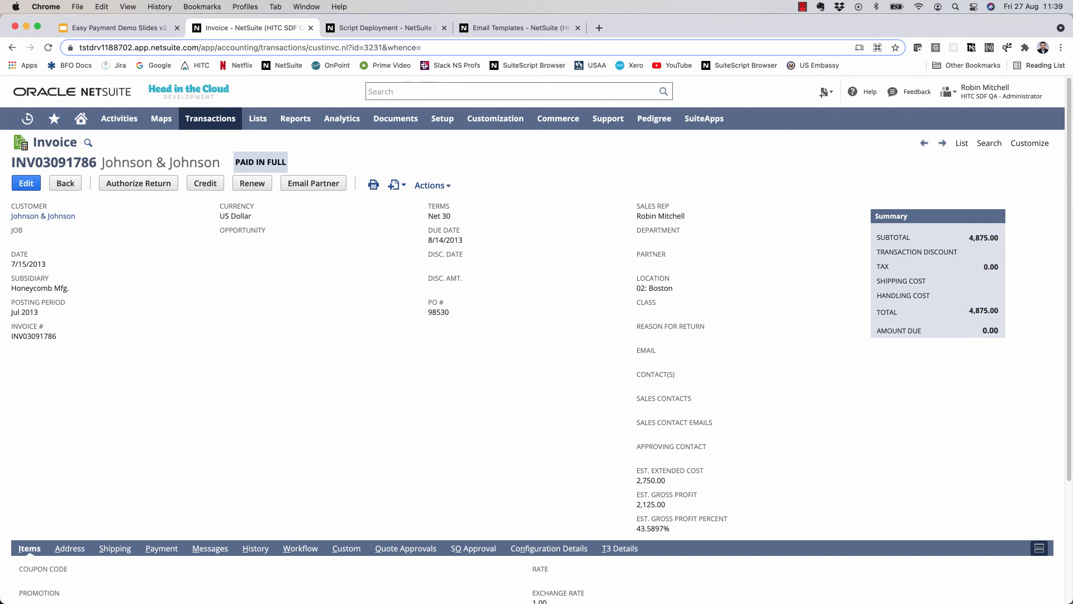
click(255, 548)
scroll(255, 549, down, 3)
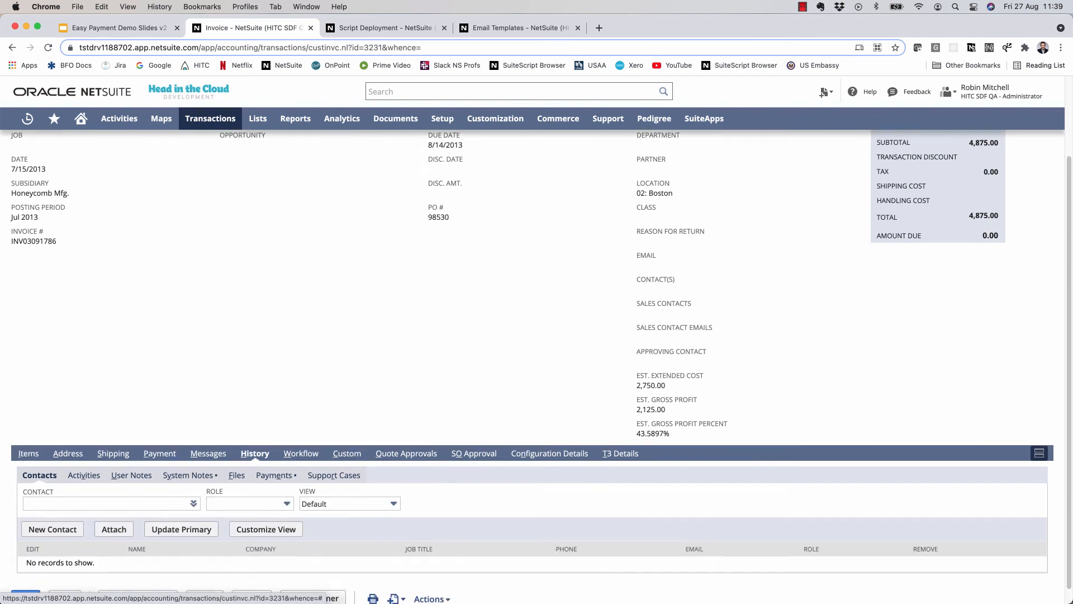
click(273, 475)
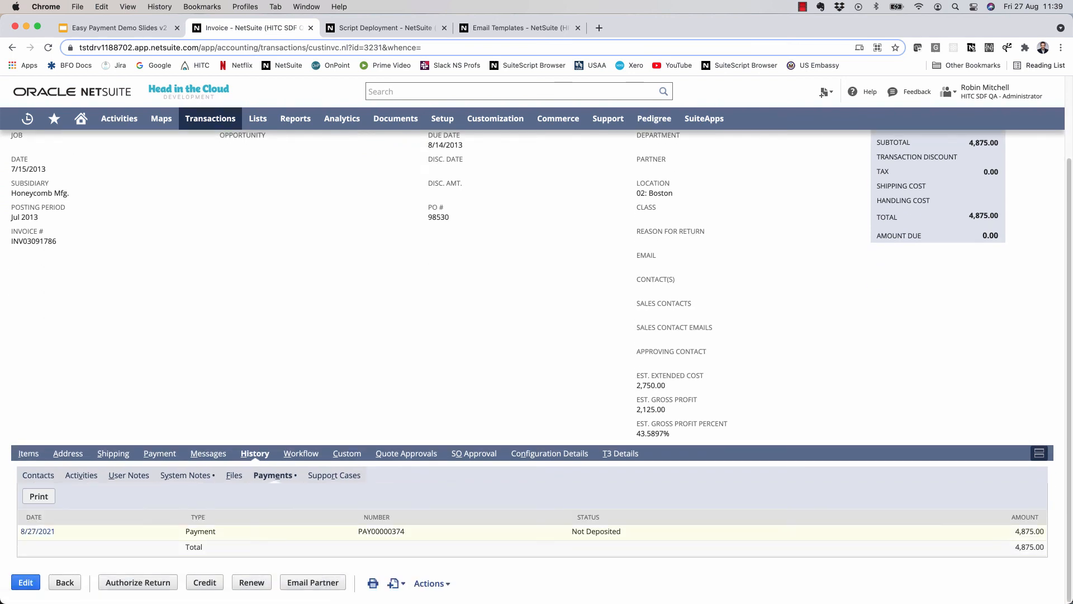
Step: Open the invoice's 8/27/2021 payment record for review, and open the external URL of the HITC Easy Payment Suitelet deployment
click(37, 531)
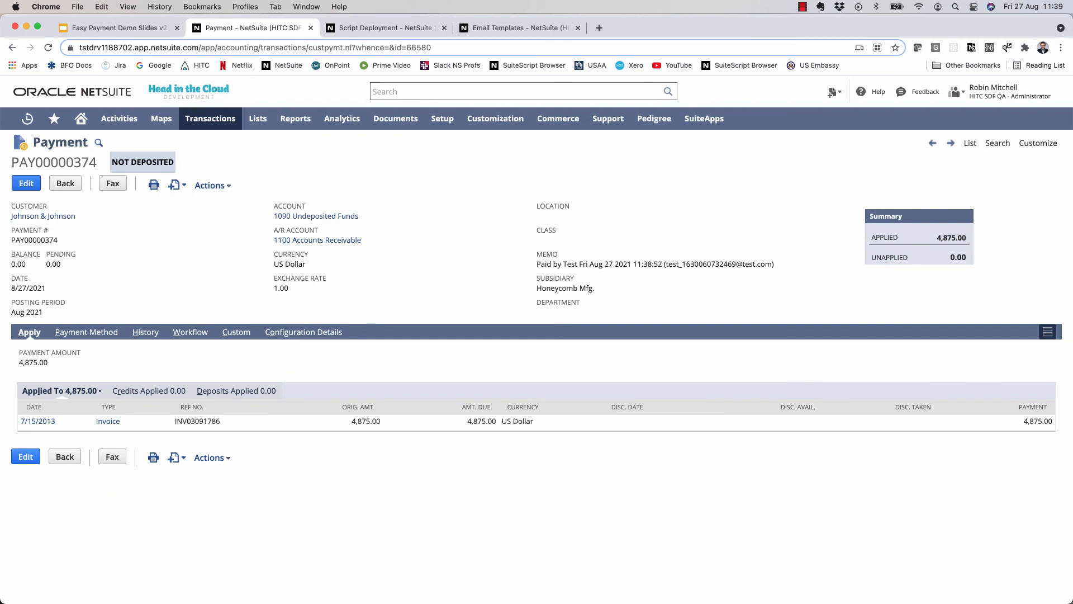
key(ctrl+Tab)
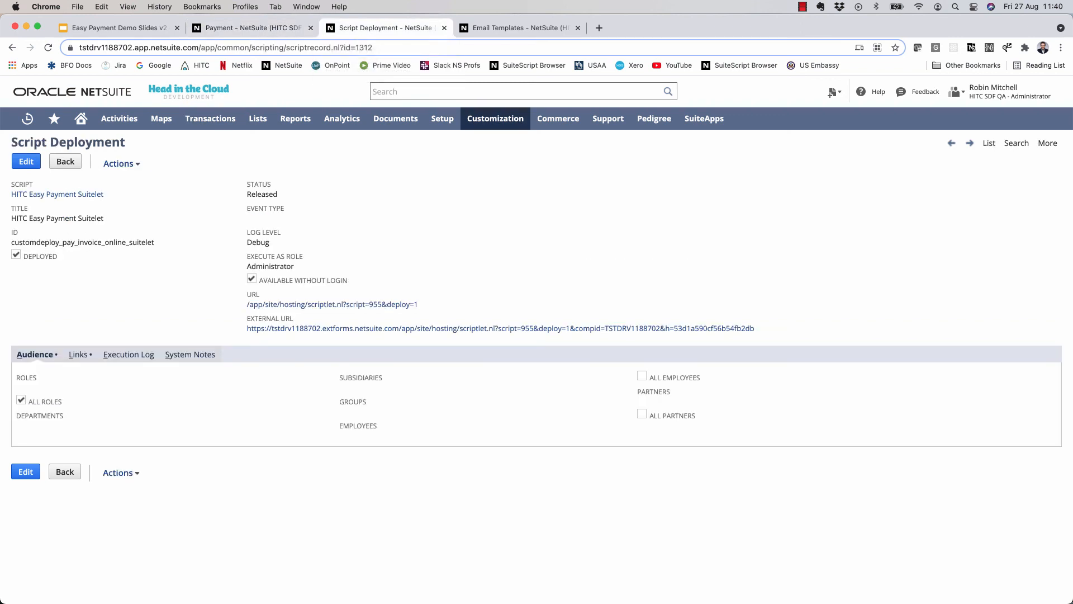
click(500, 329)
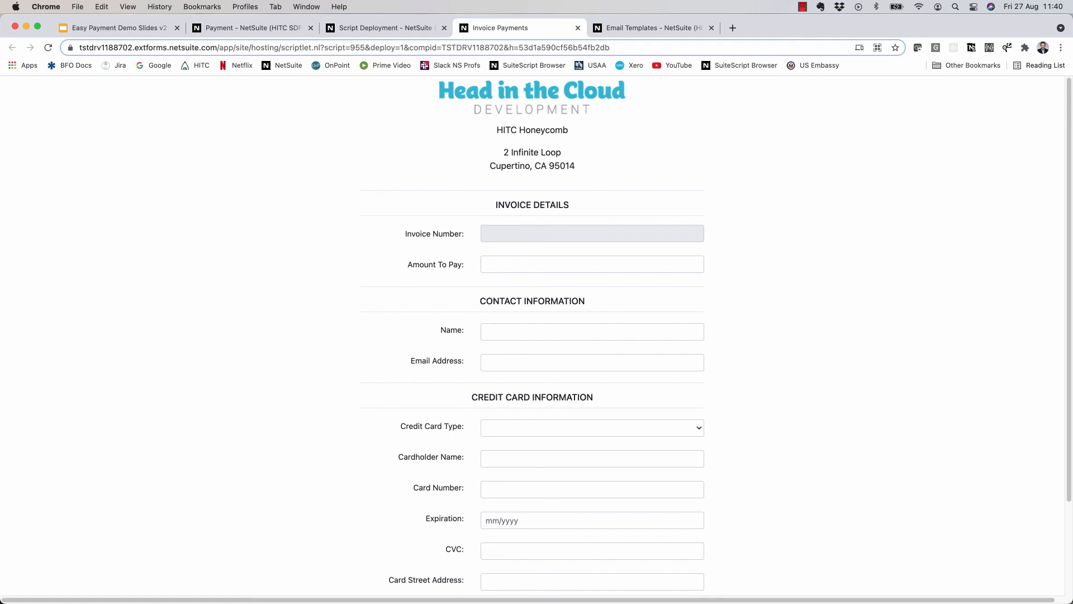
Step: Fill in the payment form without an invoice number, with amount 10, test contact details, MasterCard card number, CVC and billing address, and submit it
click(592, 264)
text(10)
key(Tab)
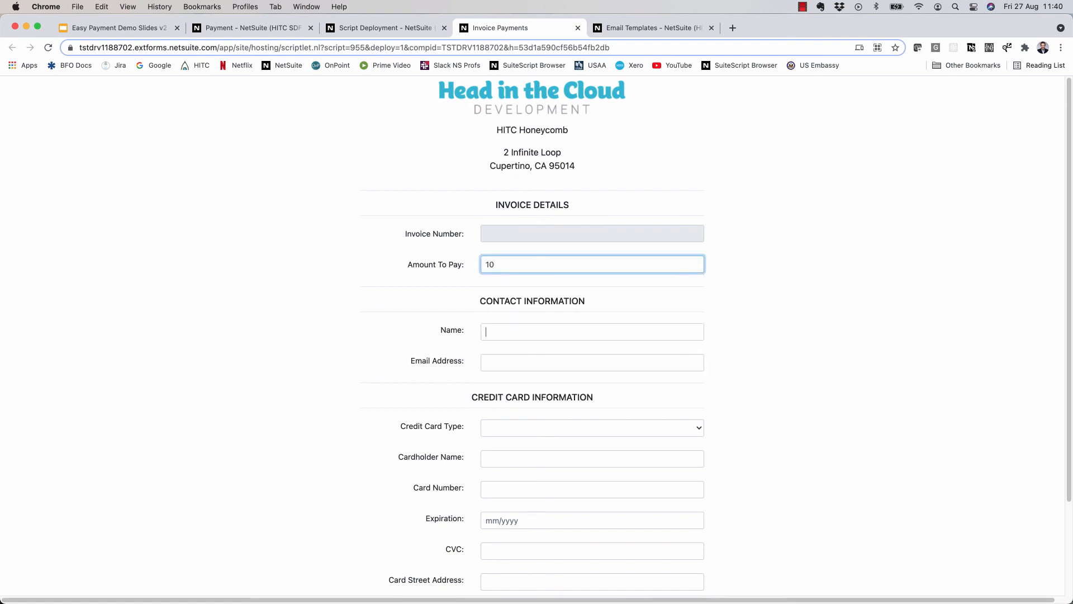
text(test)
key(Tab)
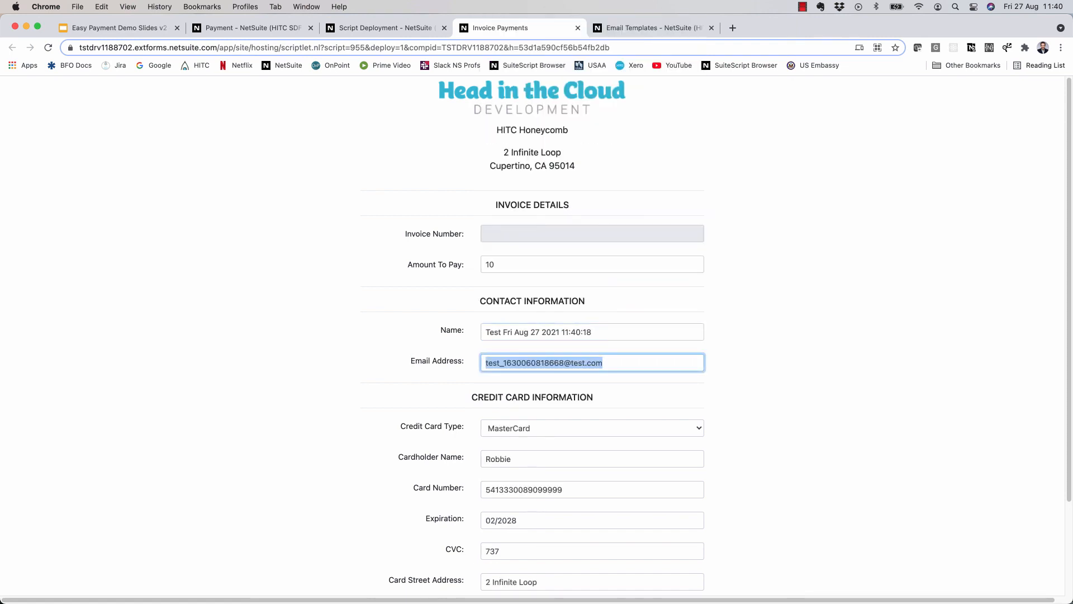
scroll(536, 335, down, 5)
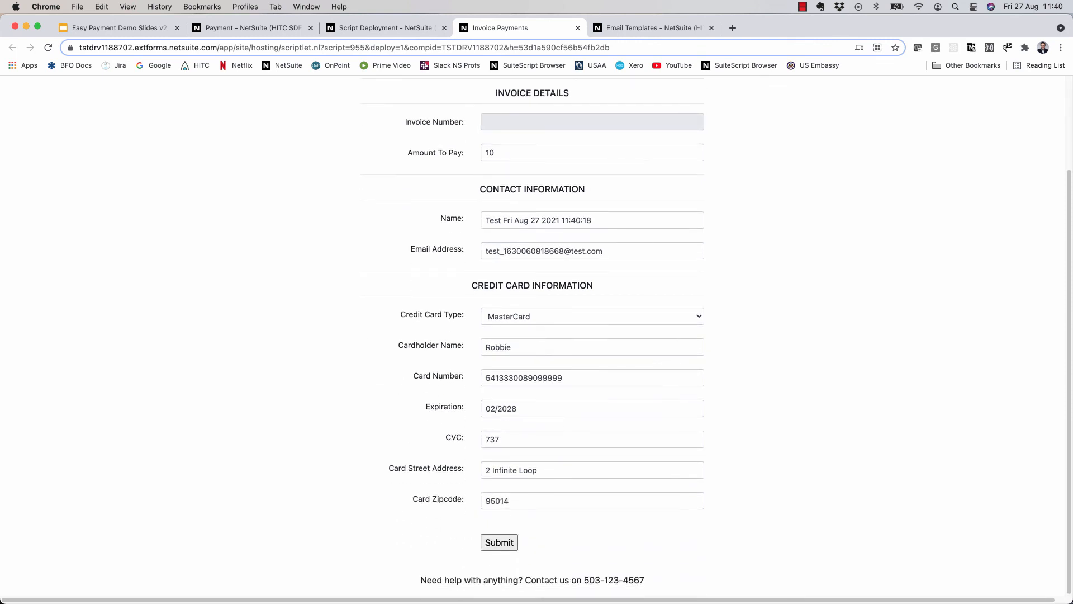
click(499, 542)
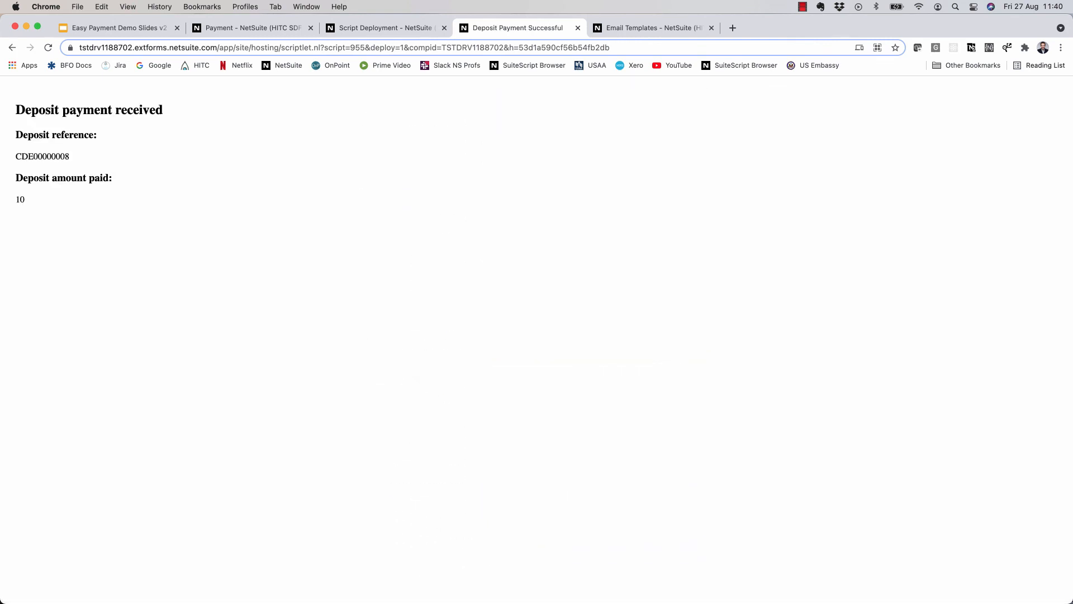